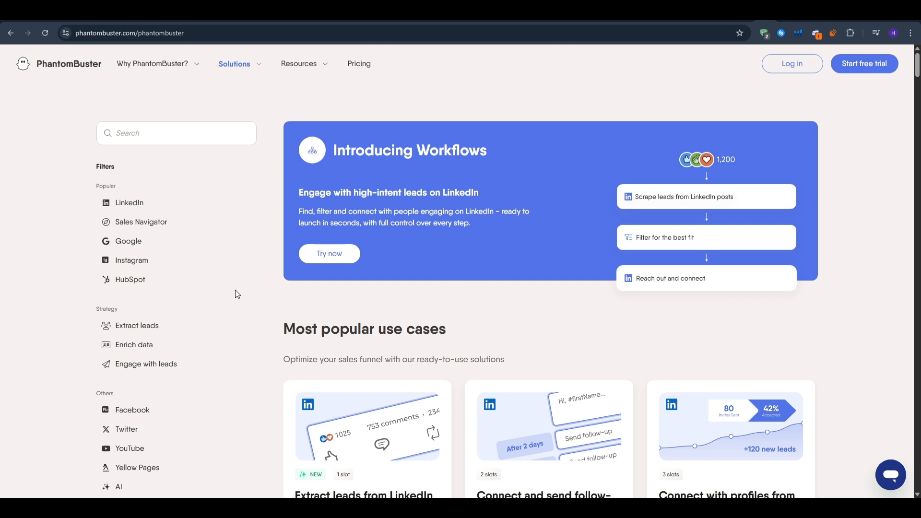
Step: Filter the PhantomBuster solutions by the Extract leads strategy
scroll(215, 294, down, 1)
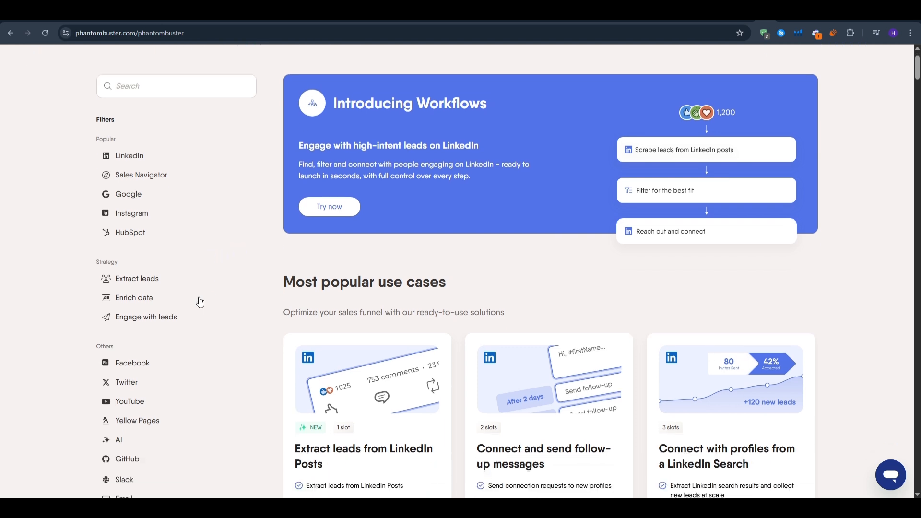
click(156, 281)
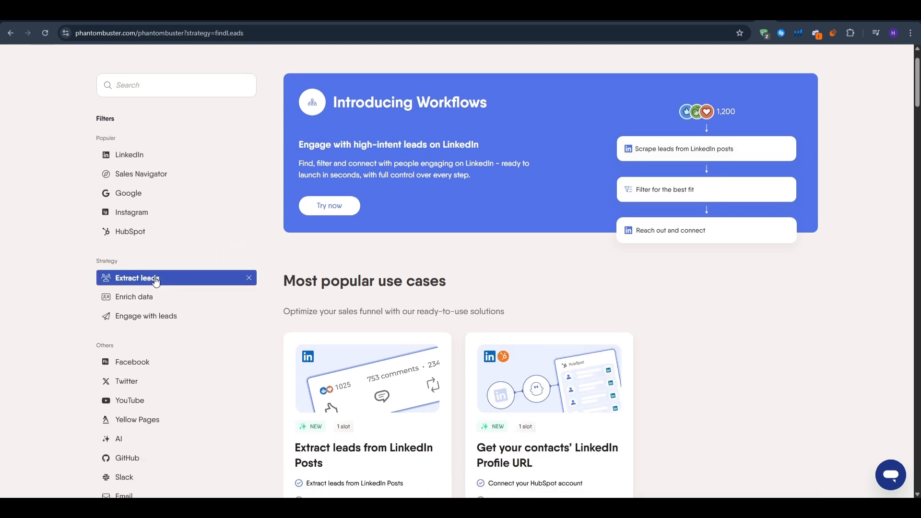
scroll(269, 301, down, 3)
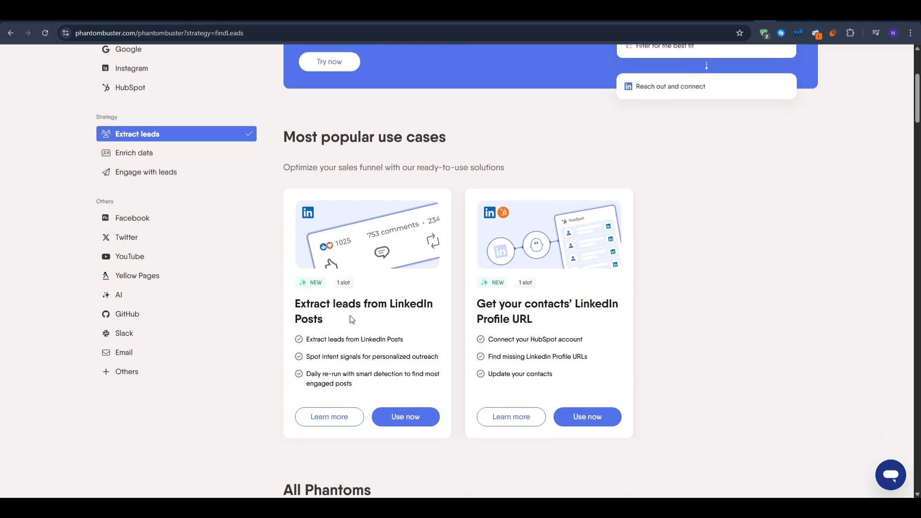
scroll(345, 321, up, 4)
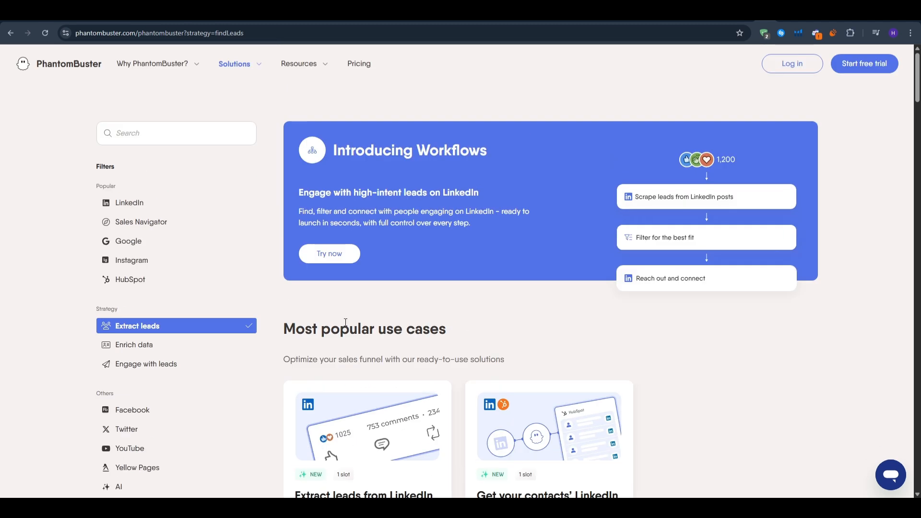
Step: Examine the popular use cases and the All Phantoms list offered for extracting leads
scroll(346, 322, down, 4)
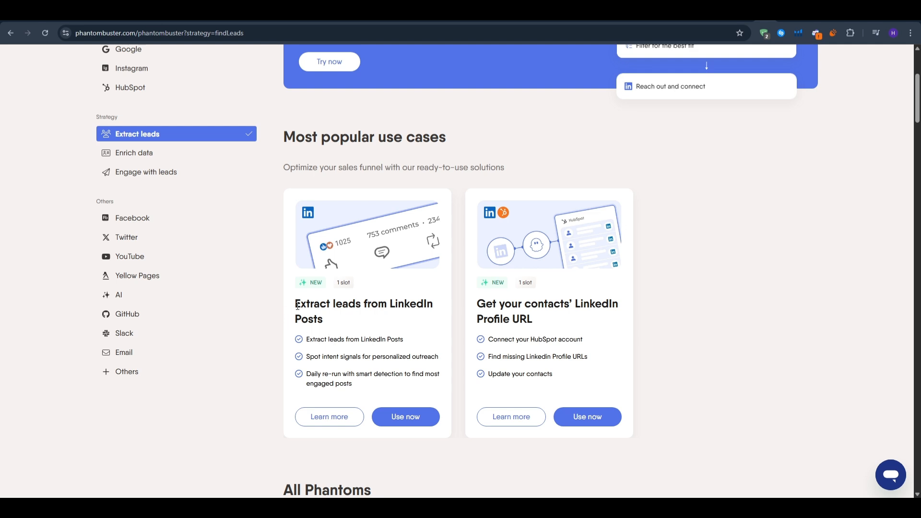
triple_click(315, 316)
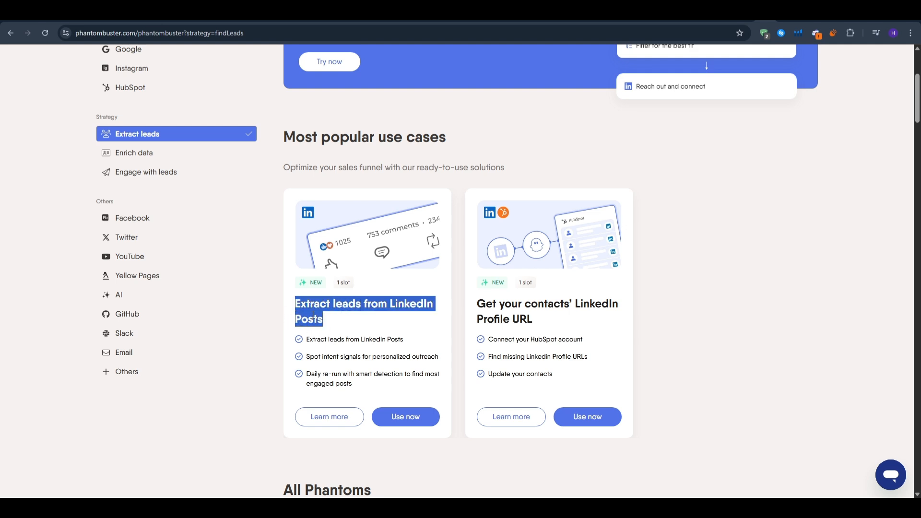
click(385, 322)
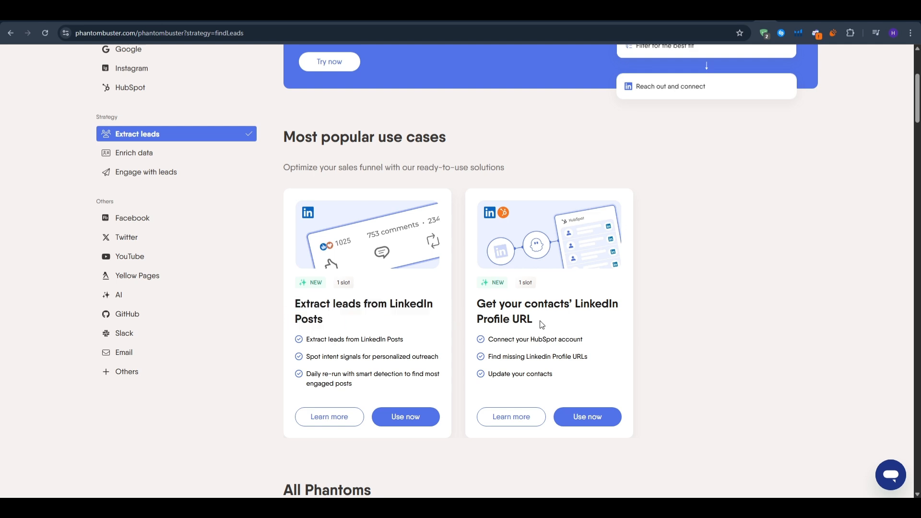
drag(542, 324, 478, 306)
click(520, 315)
scroll(518, 319, down, 4)
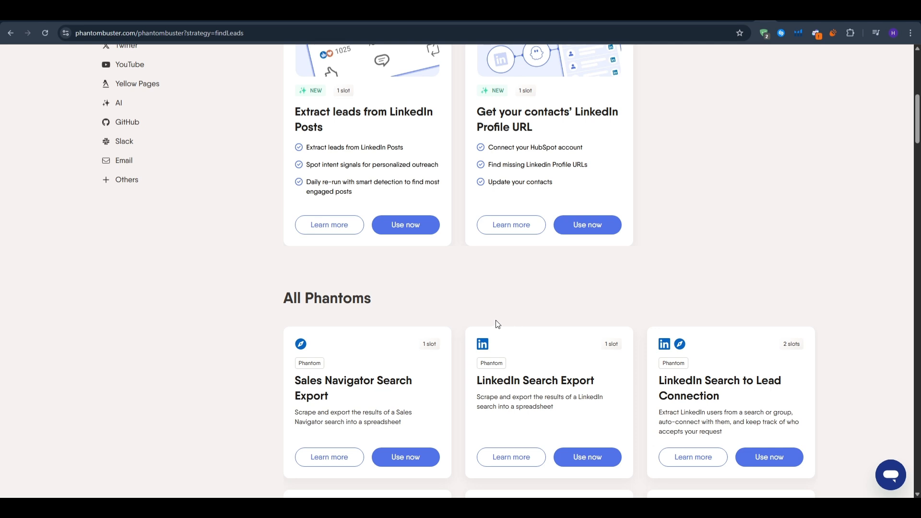
scroll(484, 321, down, 3)
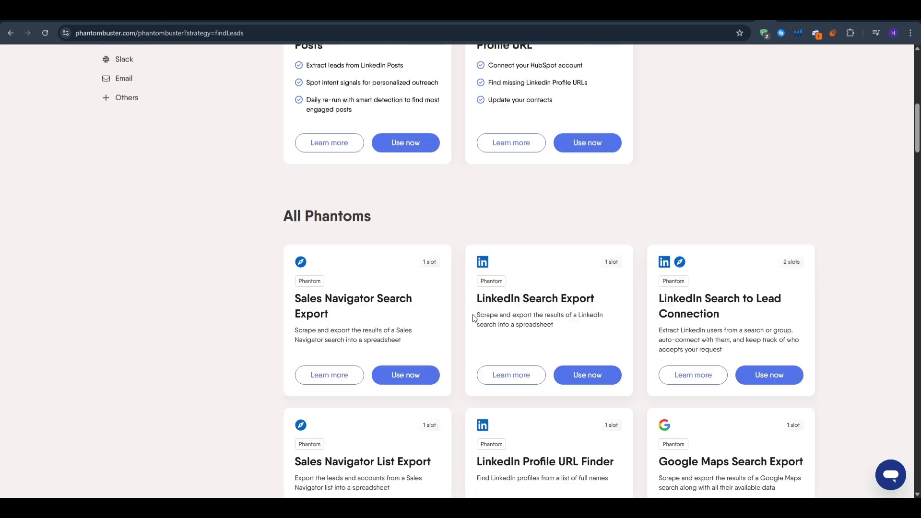
scroll(243, 331, down, 1)
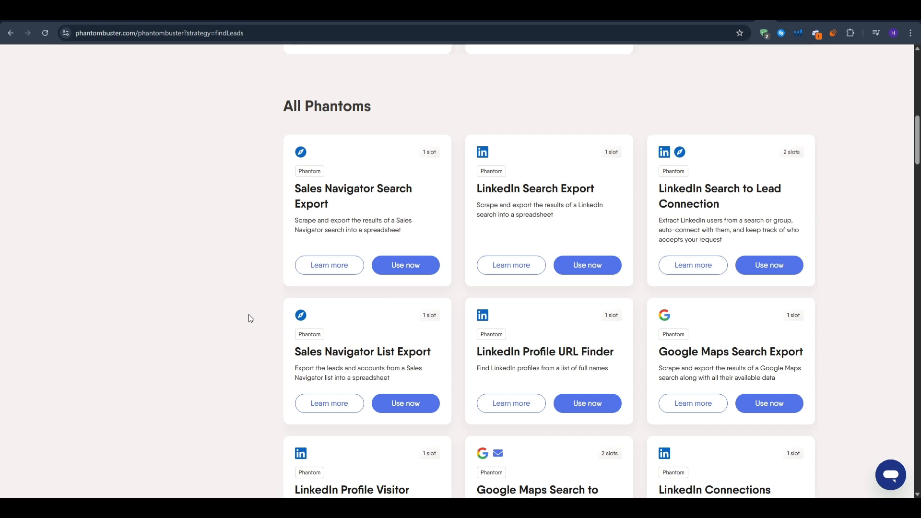
scroll(248, 317, up, 8)
scroll(257, 308, up, 3)
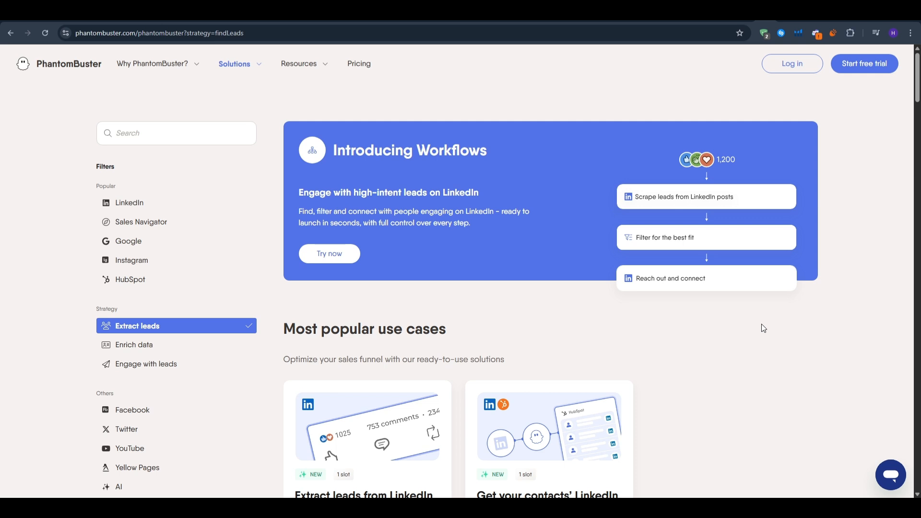
Step: Open the free-trial sign-up page and review what its registration form asks for
click(847, 64)
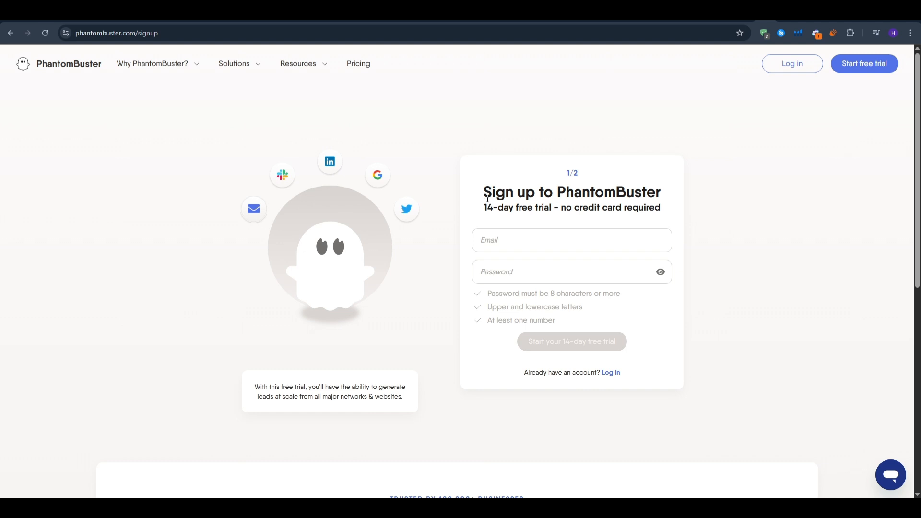
mouse_move(485, 196)
mouse_down()
mouse_move(660, 216)
mouse_move(567, 212)
mouse_move(492, 191)
mouse_up()
click(660, 218)
click(450, 192)
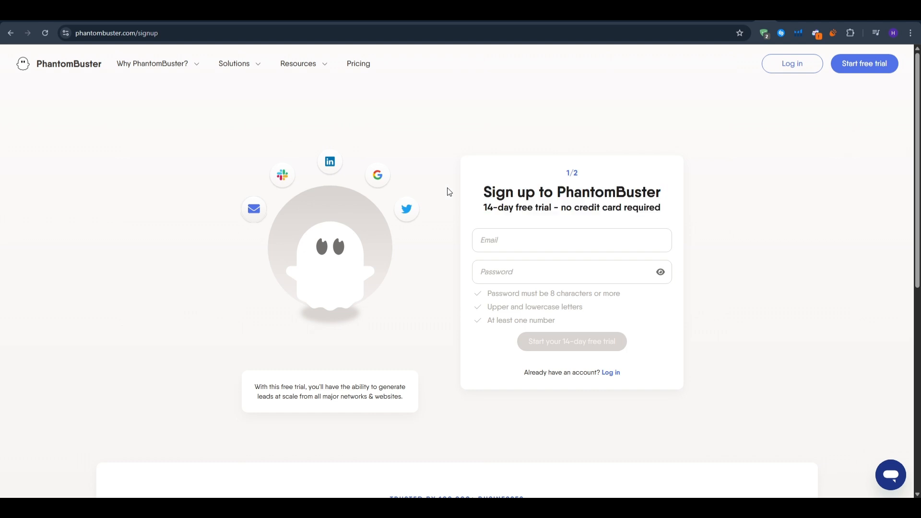
click(11, 33)
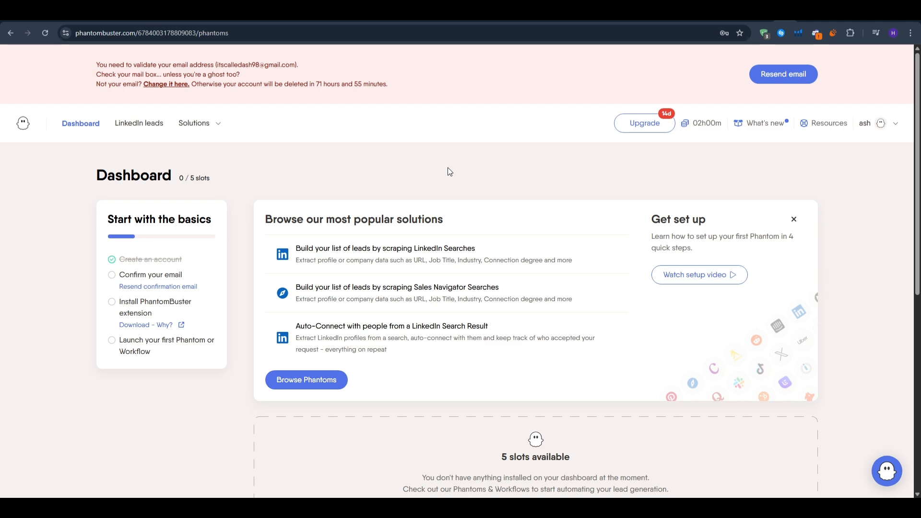
Step: Install the PhantomBuster browser extension from the dashboard's basics checklist and return to PhantomBuster through the extension
click(19, 124)
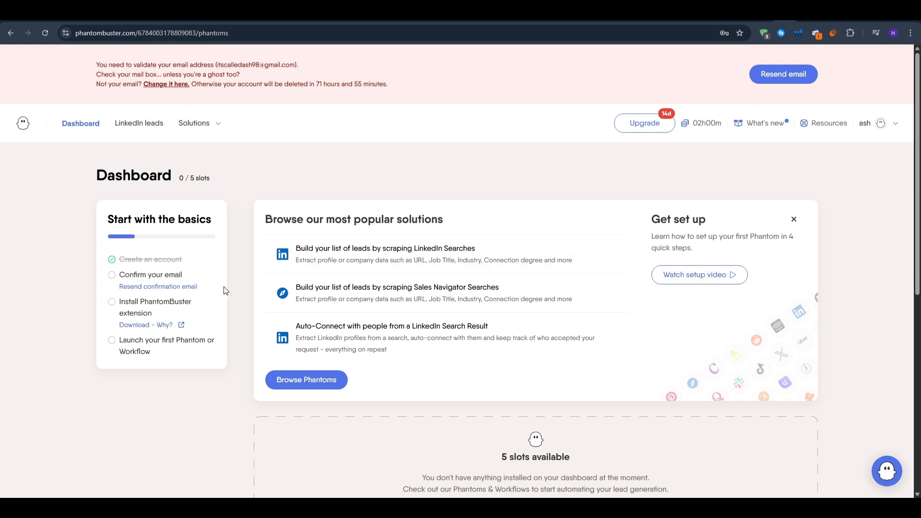
click(139, 326)
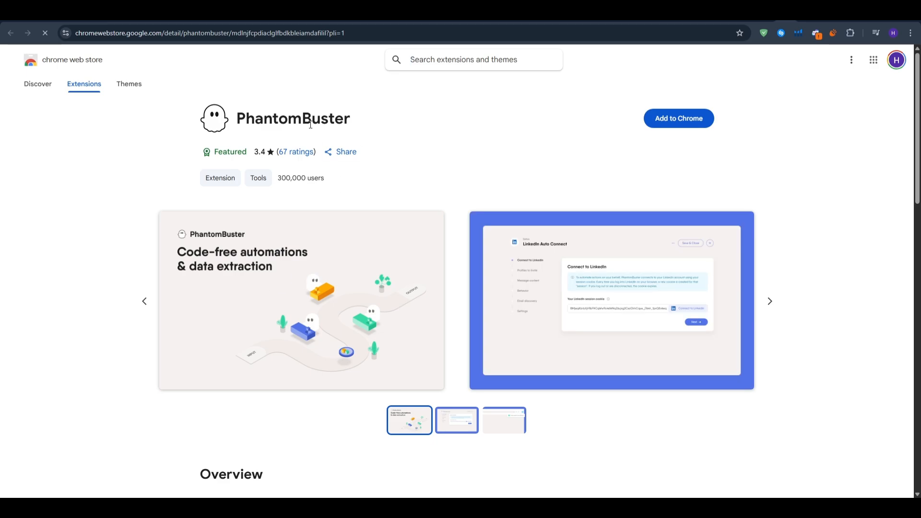
click(669, 118)
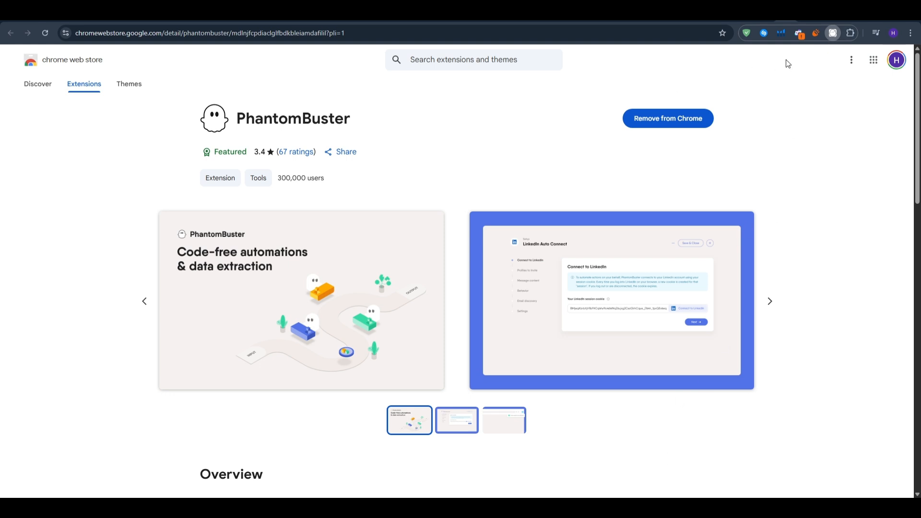
click(835, 32)
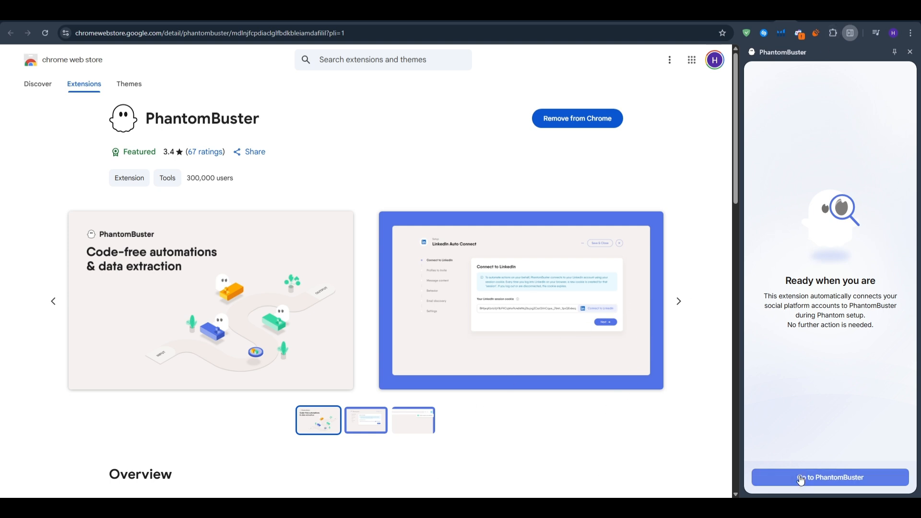
click(831, 477)
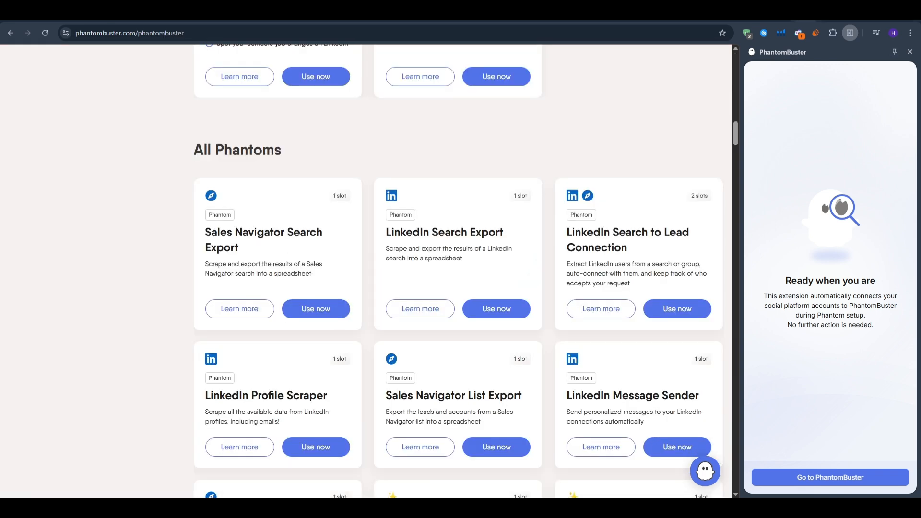
Step: Start setting up the LinkedIn Search Export Phantom and acknowledge the automatic LinkedIn detection notice
double_click(456, 233)
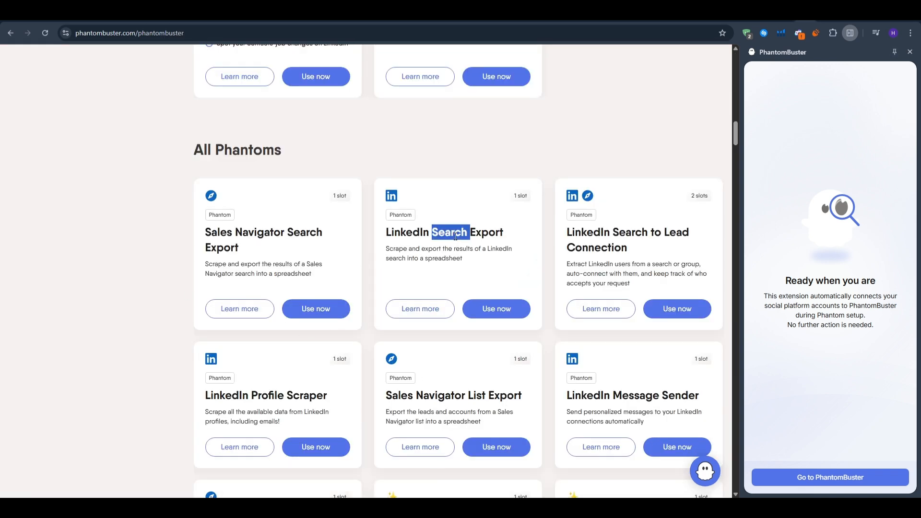
click(463, 213)
click(494, 308)
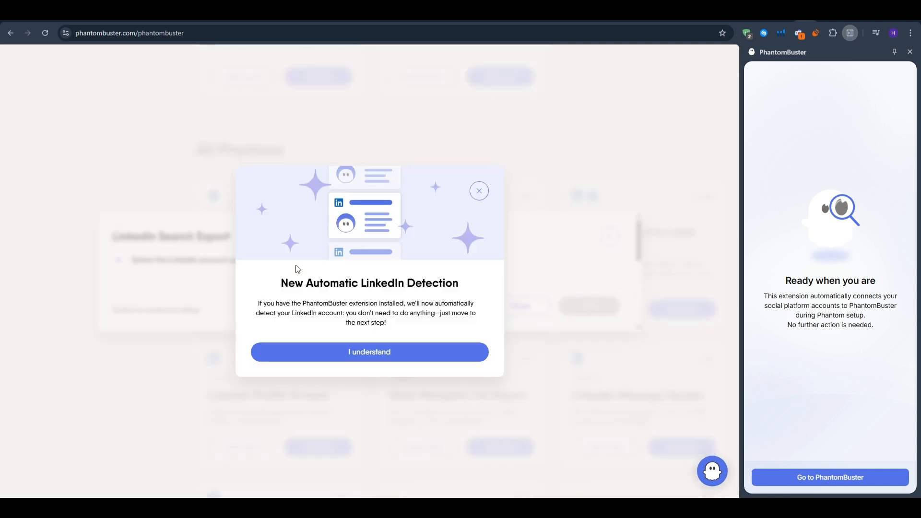
click(345, 352)
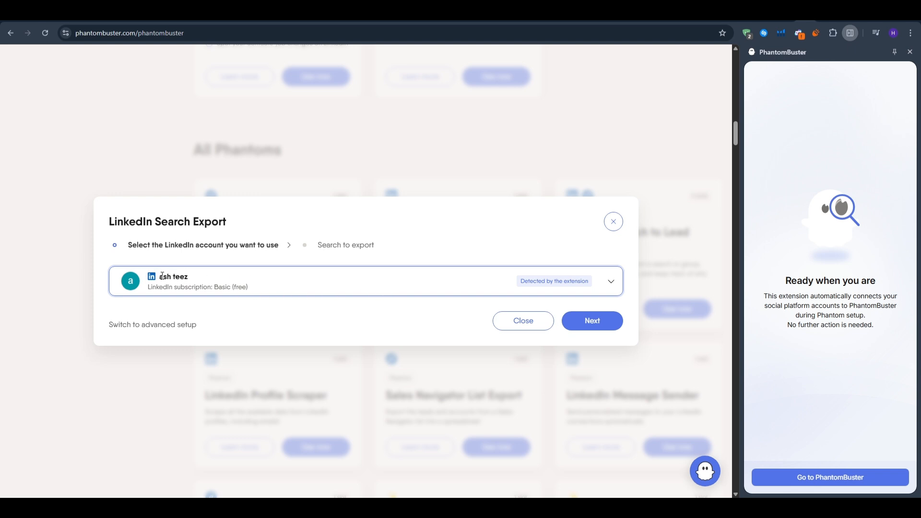
Step: Accept the LinkedIn account detected by the extension and continue to the Search to export stage
drag(167, 277, 193, 281)
click(192, 277)
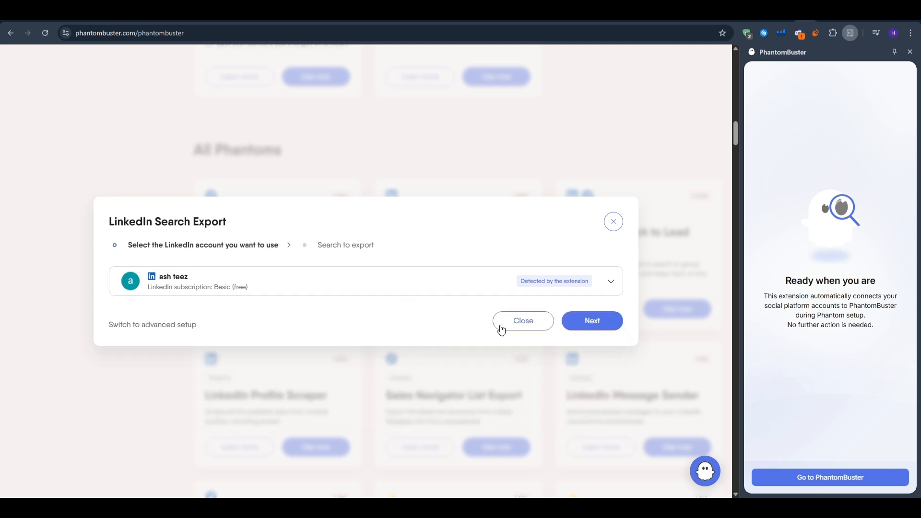
click(589, 330)
click(166, 286)
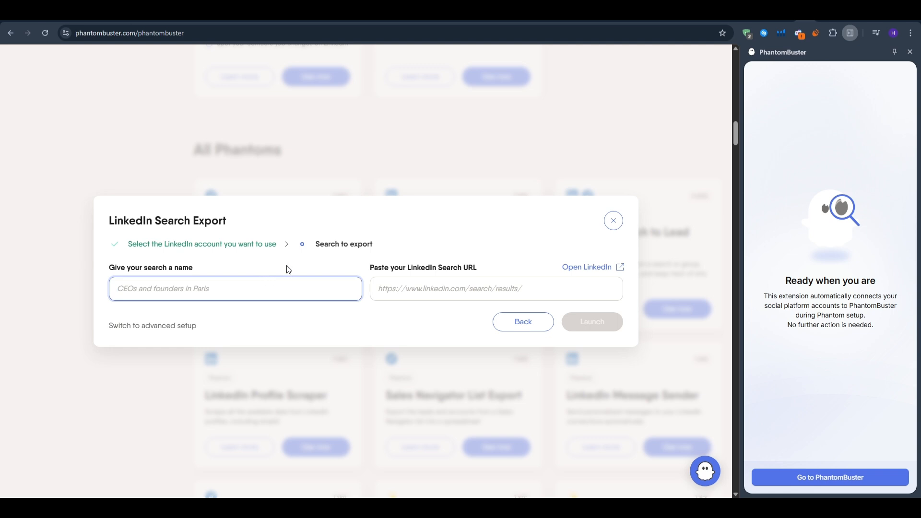
Step: View LinkedIn's search results page and home feed, and return to the LinkedIn Search Export setup
click(571, 269)
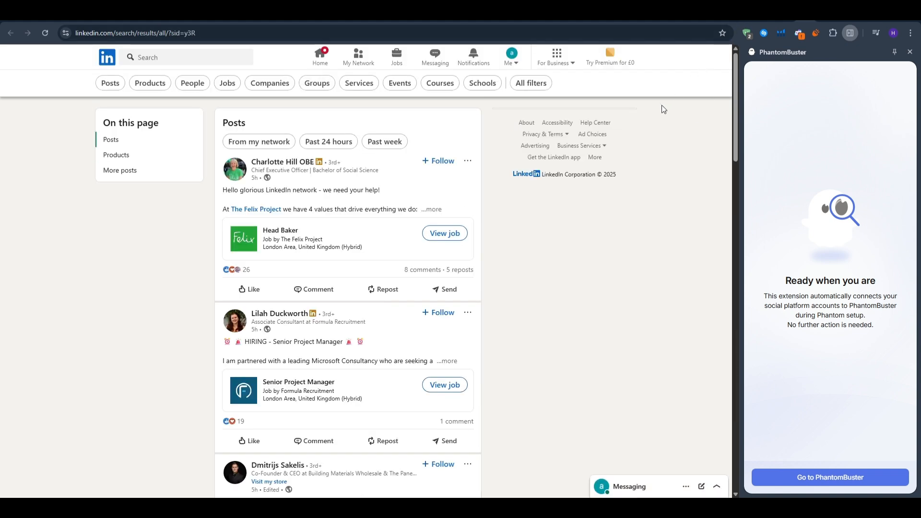
click(754, 14)
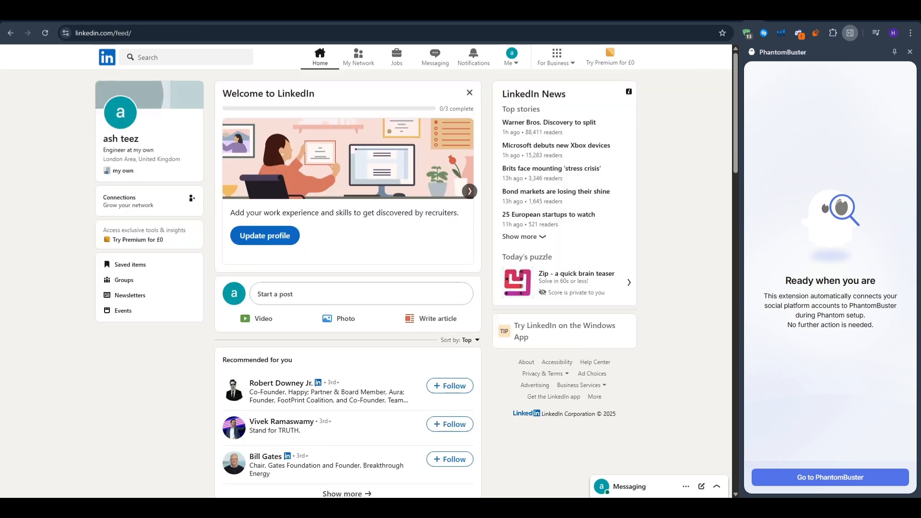
click(785, 15)
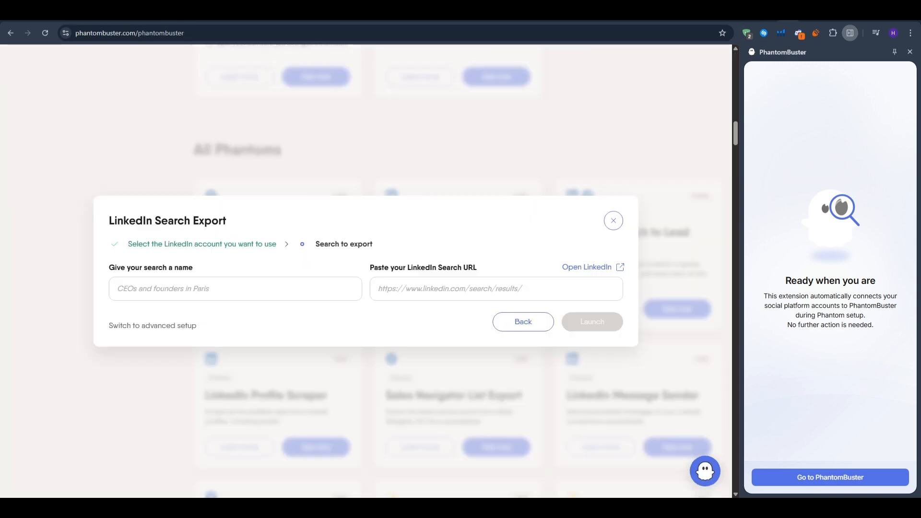
Step: Name the search "Project Managers in the UK" and copy that name
click(246, 283)
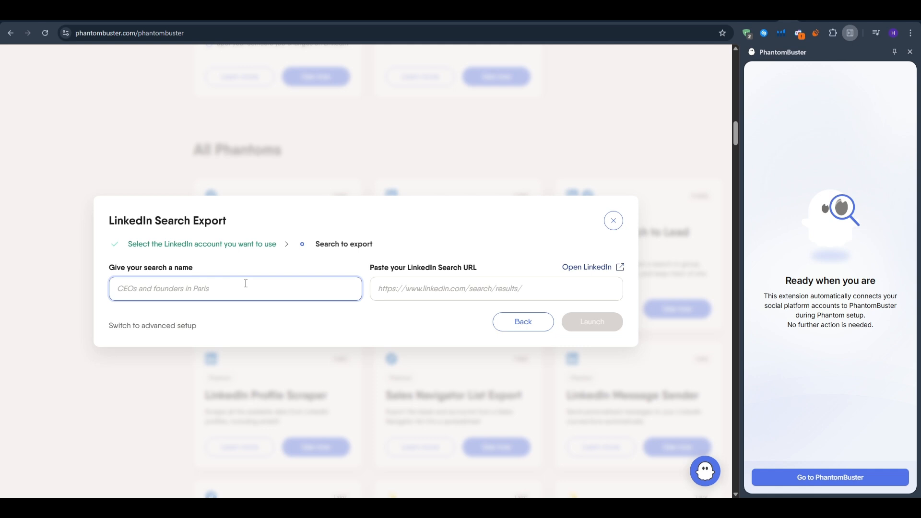
text(P)
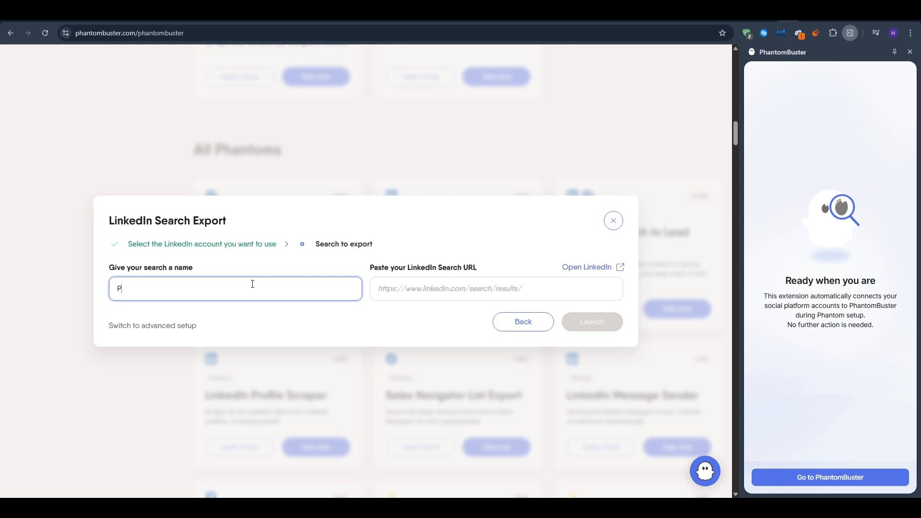
text(roject Managers in the UK)
double_click(296, 289)
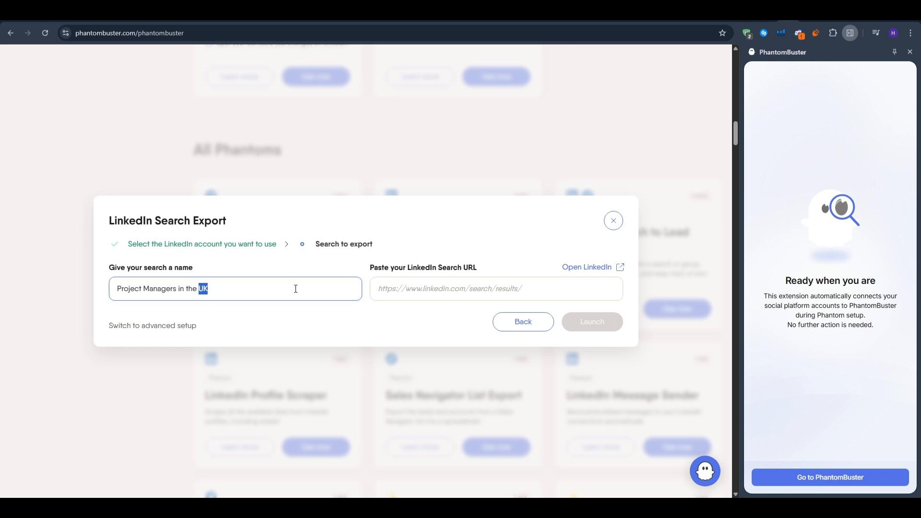
triple_click(295, 288)
key(ctrl+c)
click(299, 291)
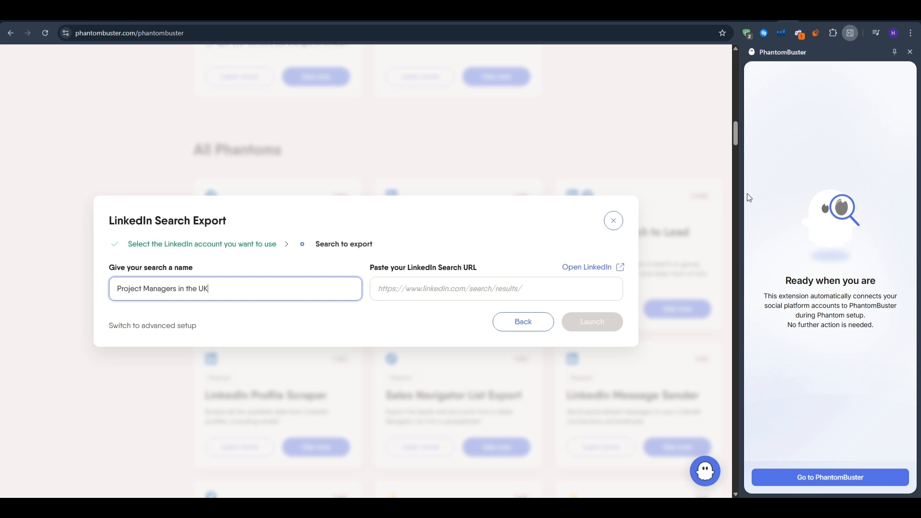
Step: Open LinkedIn from the search URL setup and search there for "Marketing Managers in the UK"
drag(365, 267, 488, 267)
click(495, 283)
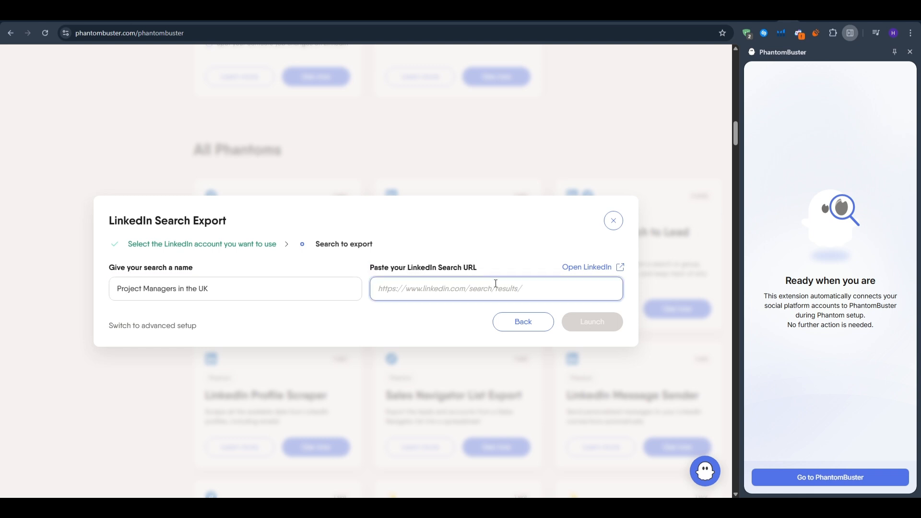
click(582, 268)
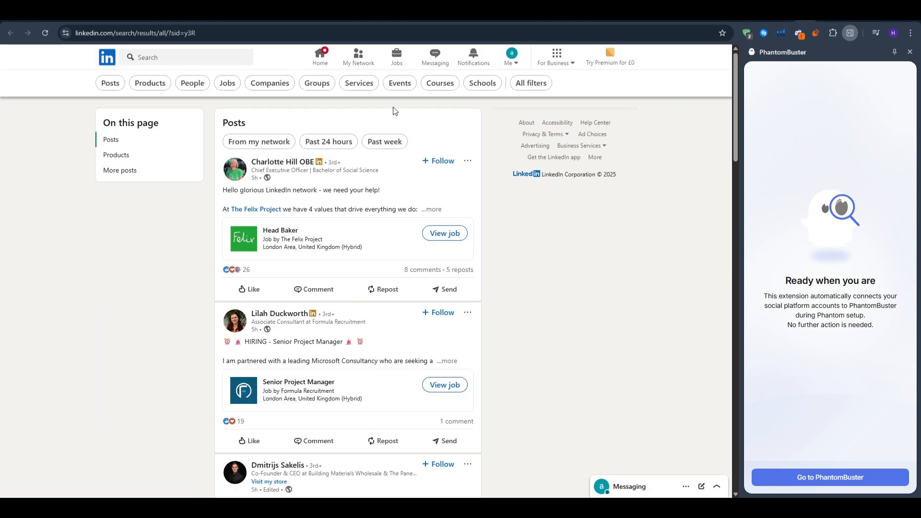
click(223, 58)
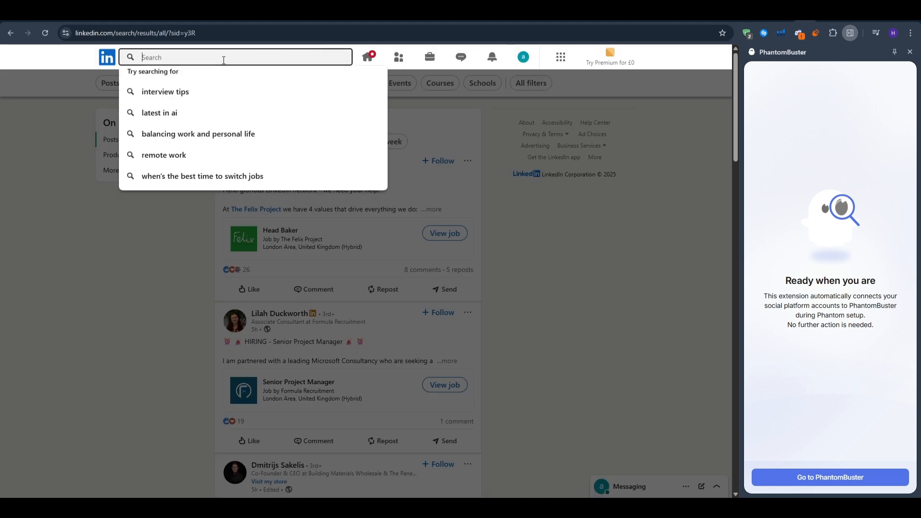
key(ctrl+v)
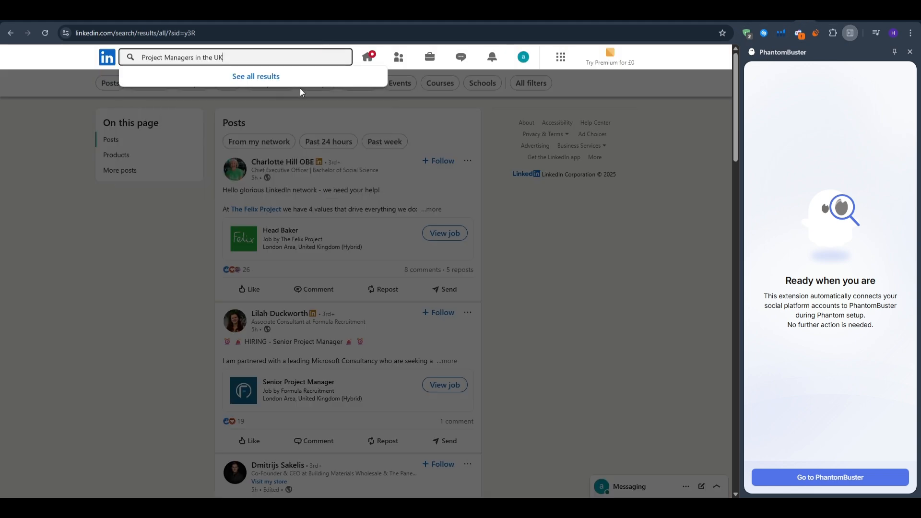
double_click(157, 56)
text(Mark)
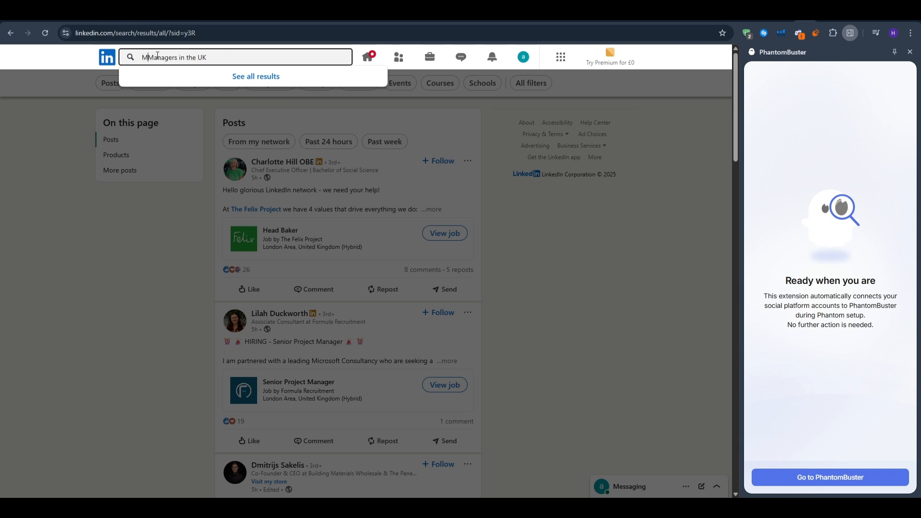
text(eting)
key(Return)
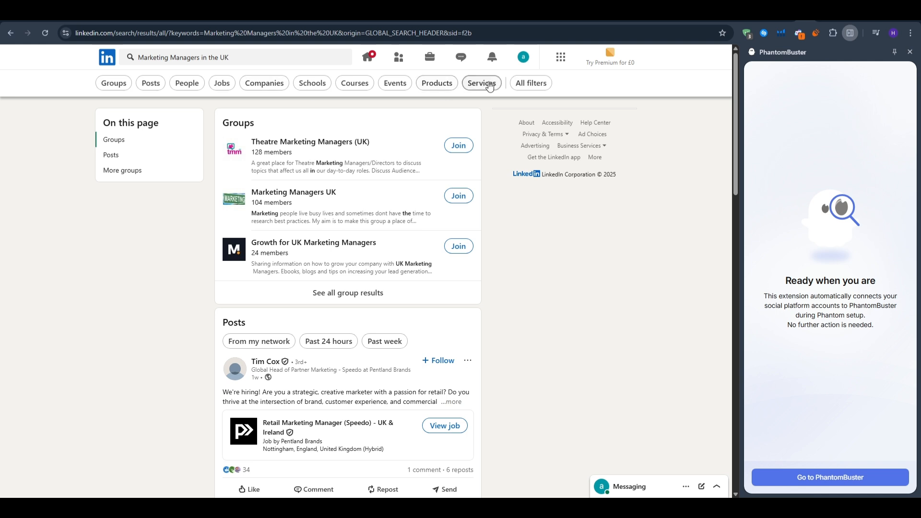
Step: Limit the results to people and filter locations by United Kingdom, England, London Area and Greater London
click(180, 86)
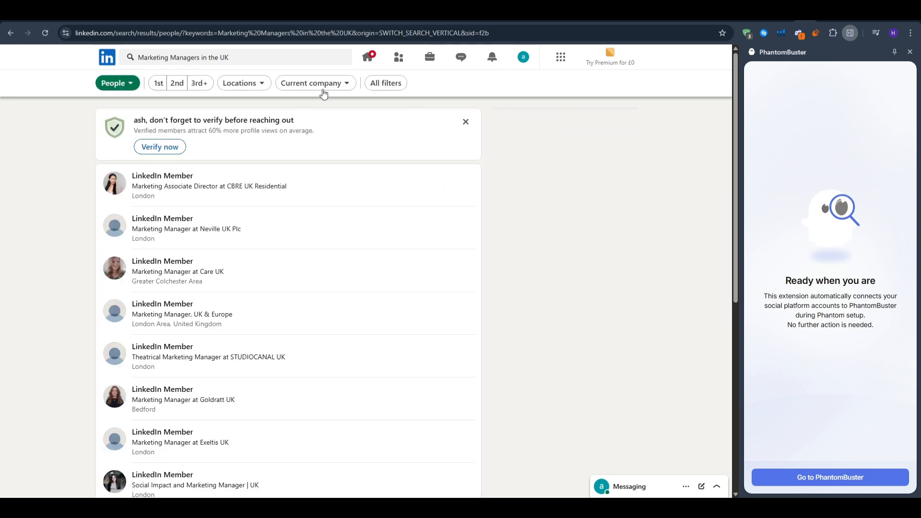
click(342, 85)
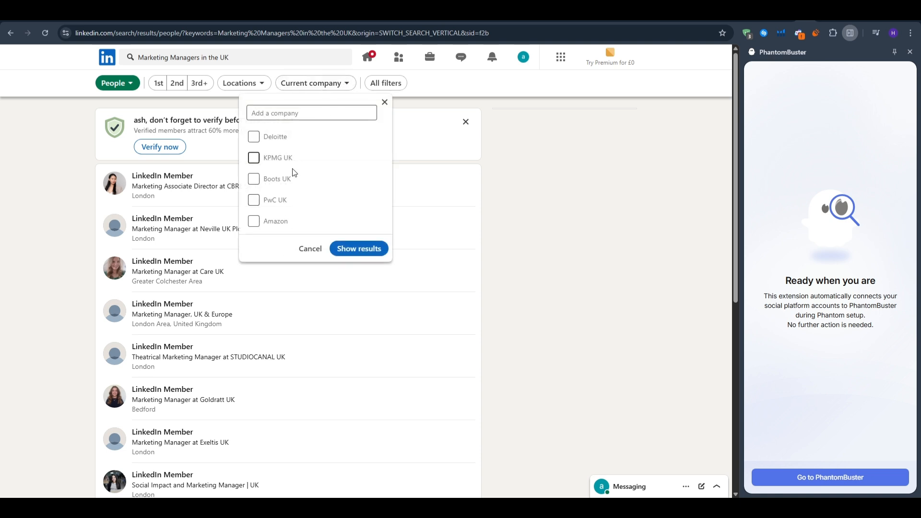
click(339, 92)
click(386, 83)
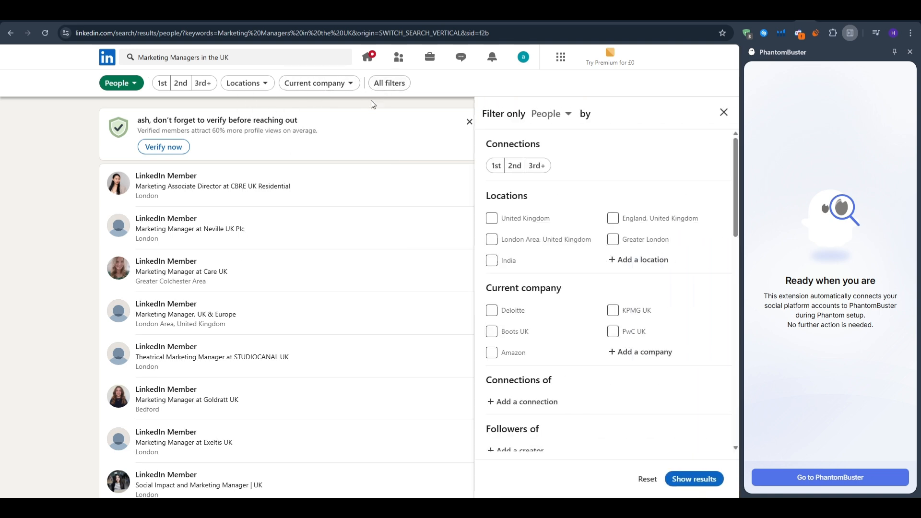
click(492, 218)
click(492, 239)
click(492, 260)
click(492, 260)
click(614, 240)
click(613, 219)
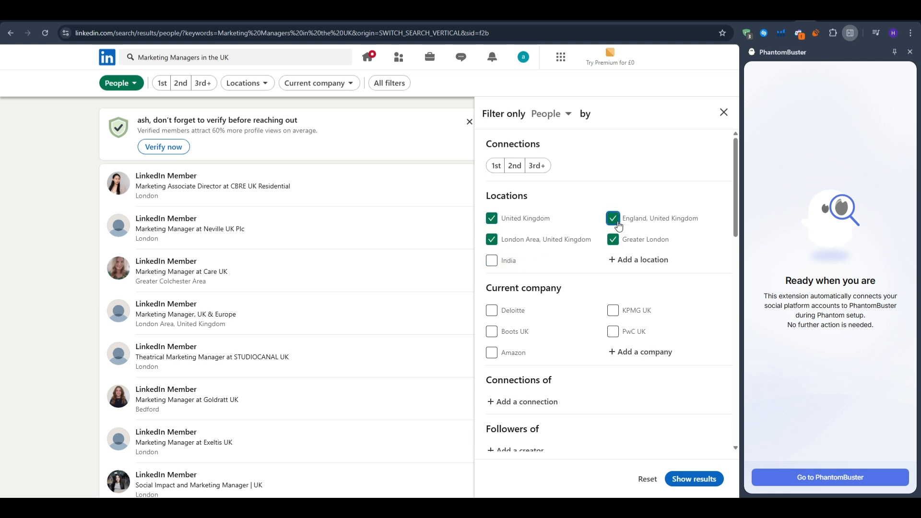
Step: Filter the people by current company: Deloitte, Boots UK, PwC UK, KPMG UK and Amazon
click(491, 311)
click(492, 331)
drag(495, 353, 499, 363)
click(613, 331)
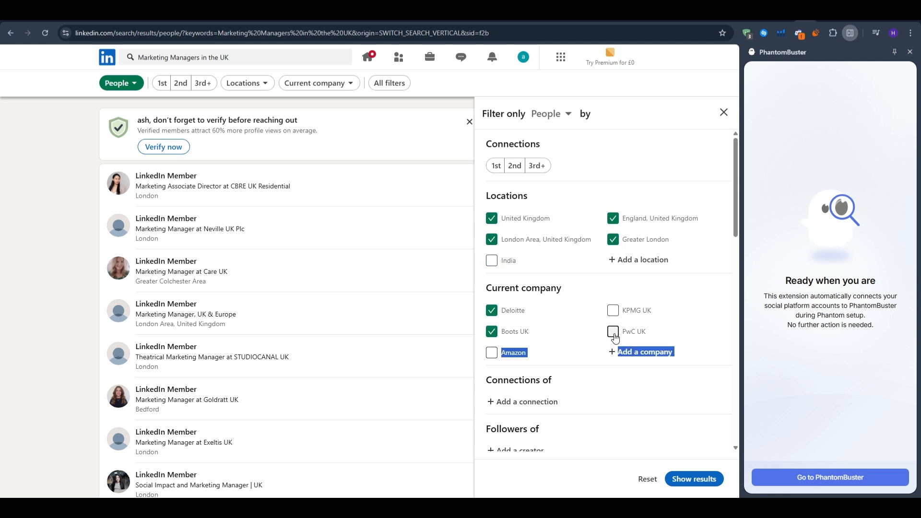
click(613, 311)
click(491, 353)
Step: Add Unilever as a past company filter and show the filtered results
scroll(533, 371, down, 2)
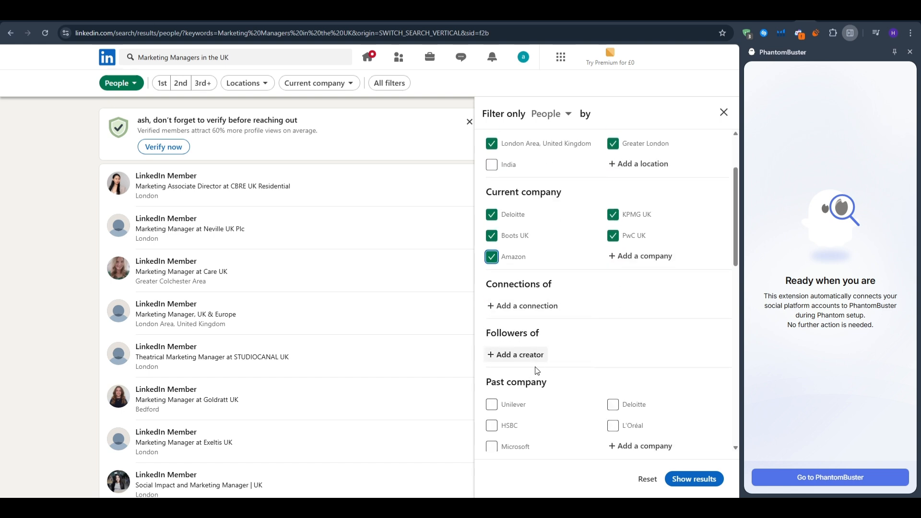
click(492, 404)
click(694, 479)
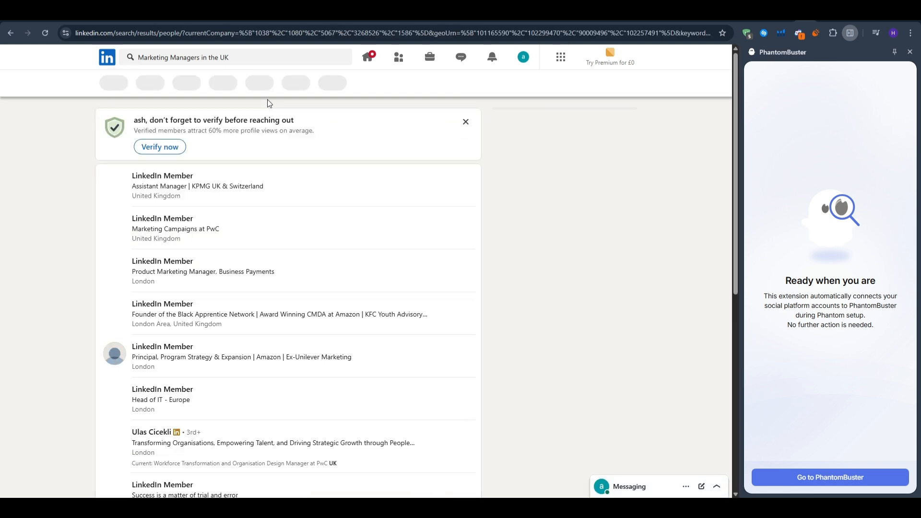
Step: Copy the filtered LinkedIn search's URL into the LinkedIn Search Export setup in PhantomBuster and launch the Phantom
click(289, 34)
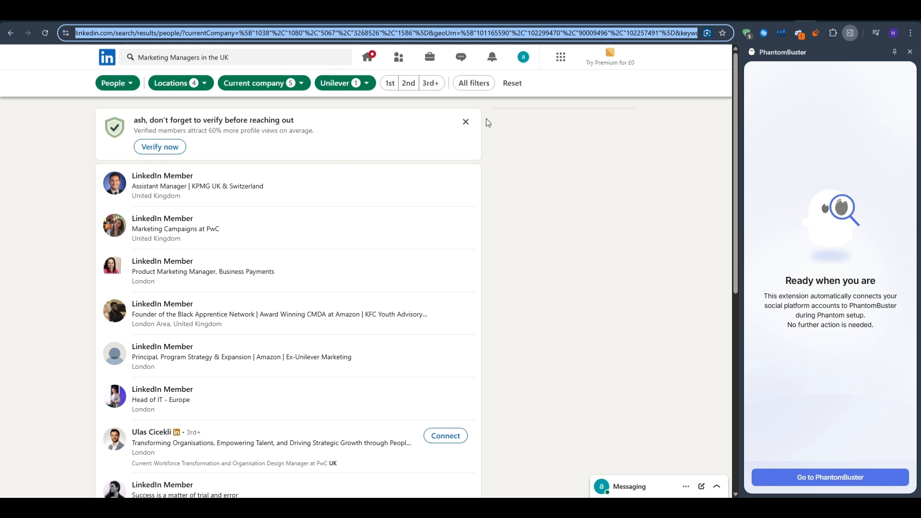
click(787, 18)
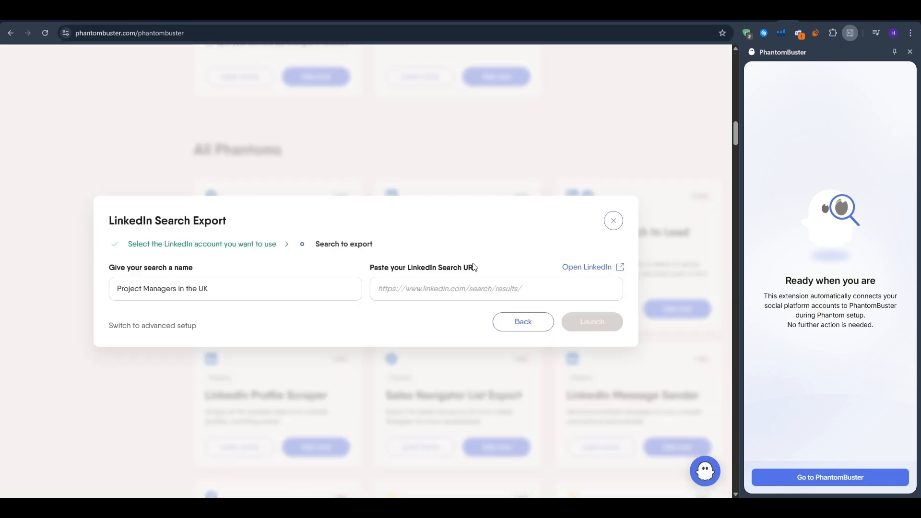
click(476, 287)
key(ctrl+v)
click(491, 238)
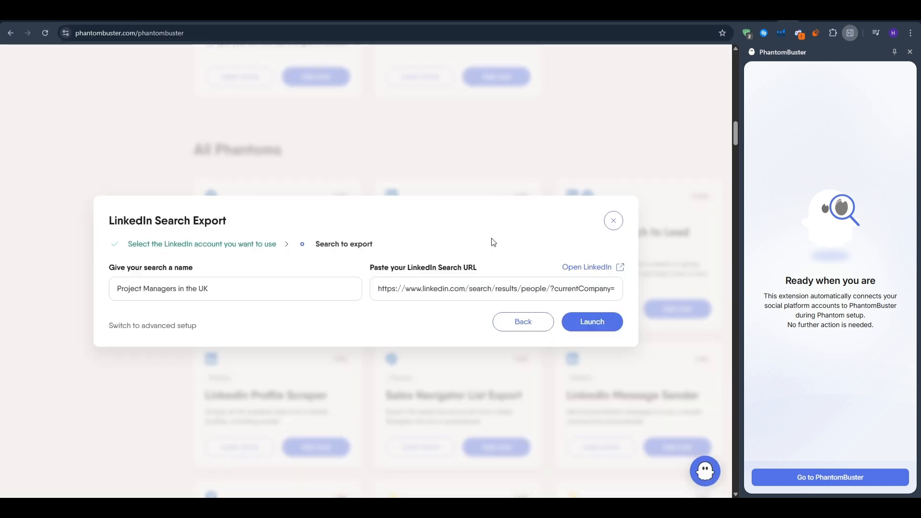
click(595, 330)
click(223, 280)
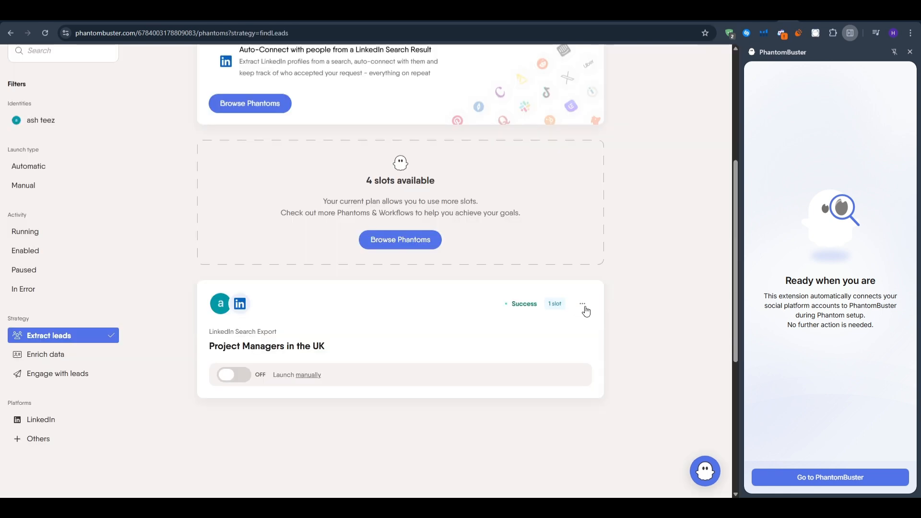
Step: Open the setup of the Project Managers in the UK Phantom and set its launch frequency to Repeatedly, once per day
click(582, 304)
click(548, 329)
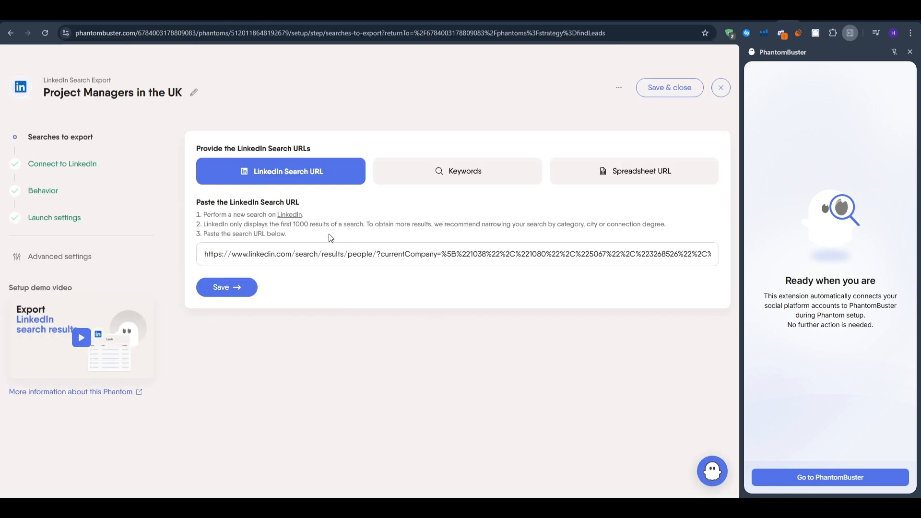
click(501, 243)
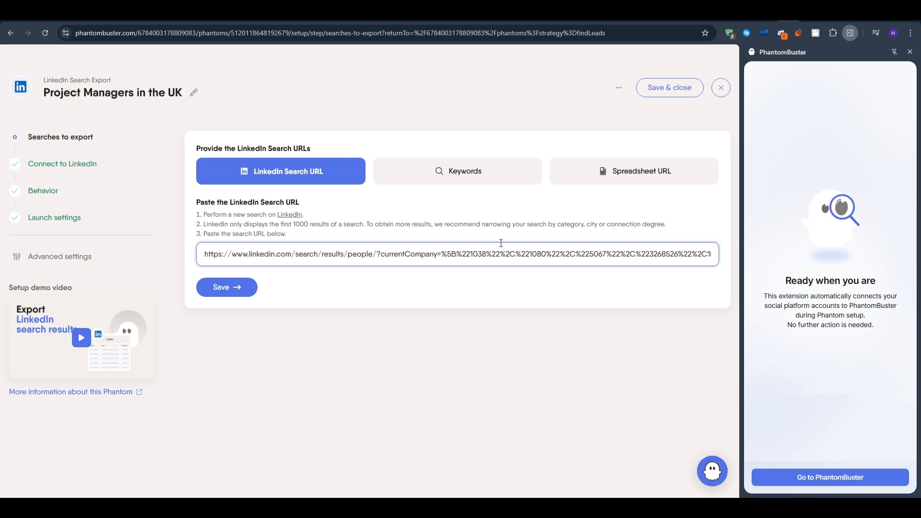
click(53, 220)
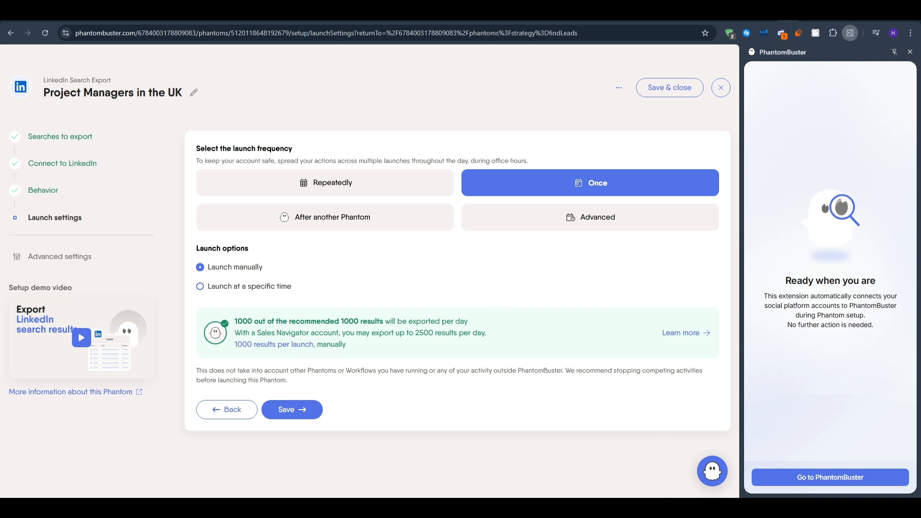
click(322, 186)
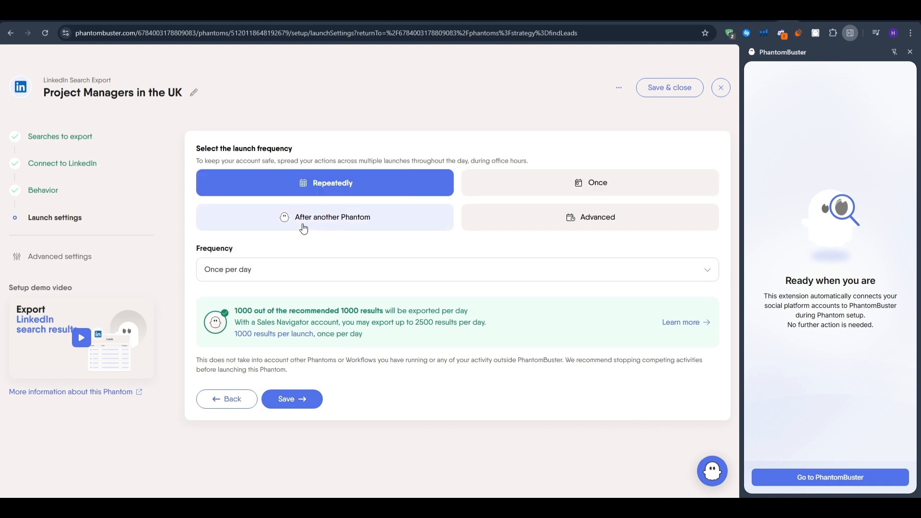
Step: Review the launch limits and webhooks in the Phantom's advanced settings, and close them without making changes
click(60, 257)
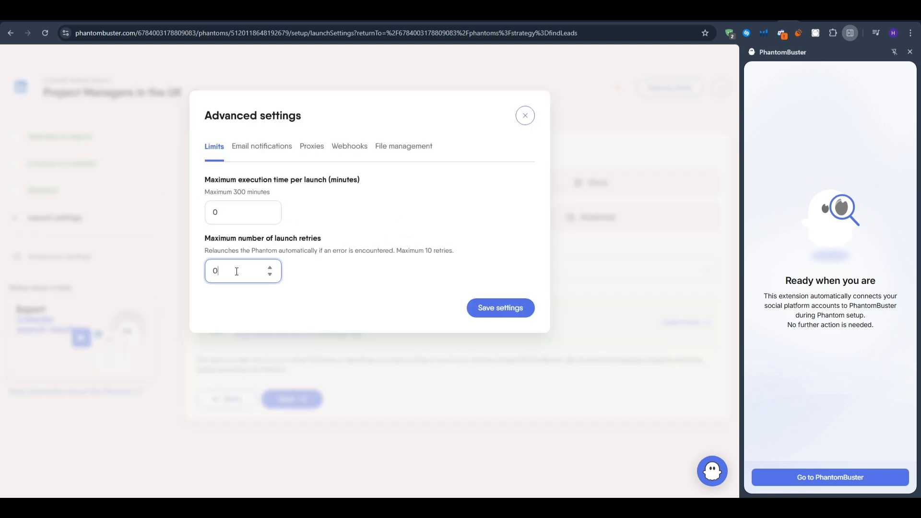
click(339, 149)
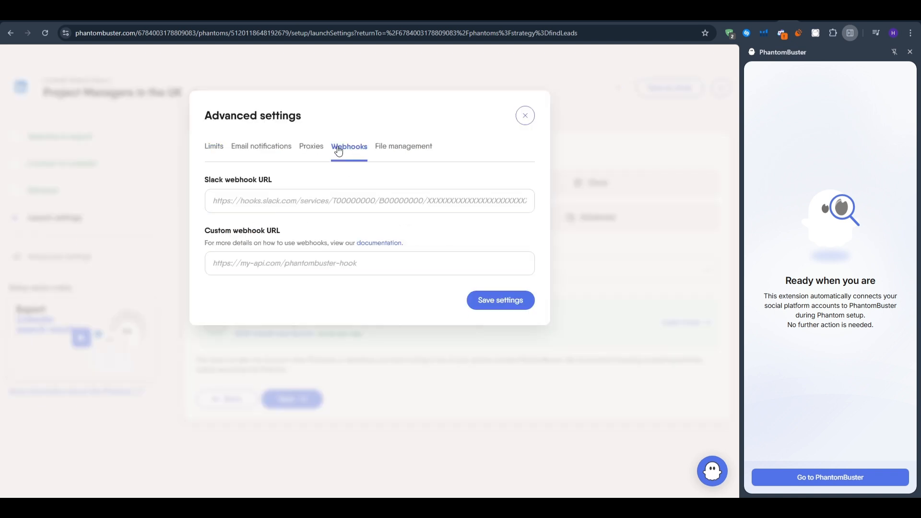
click(226, 149)
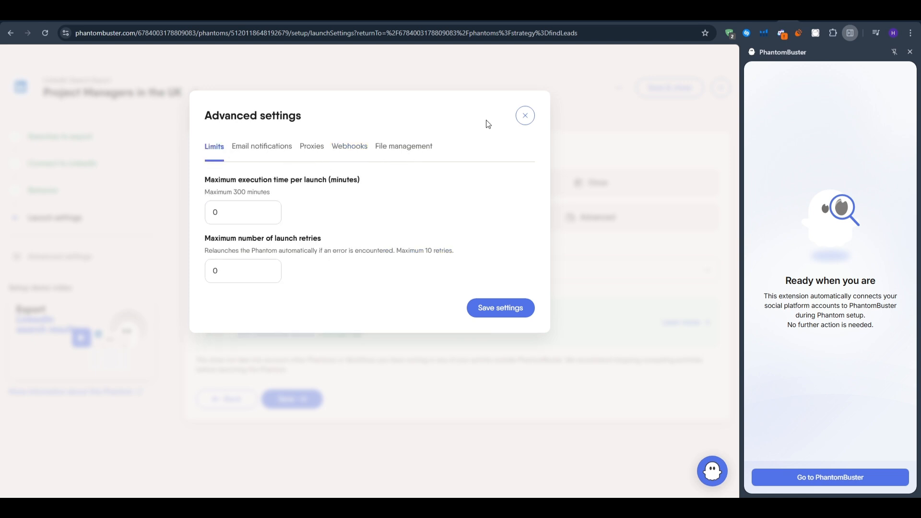
click(525, 116)
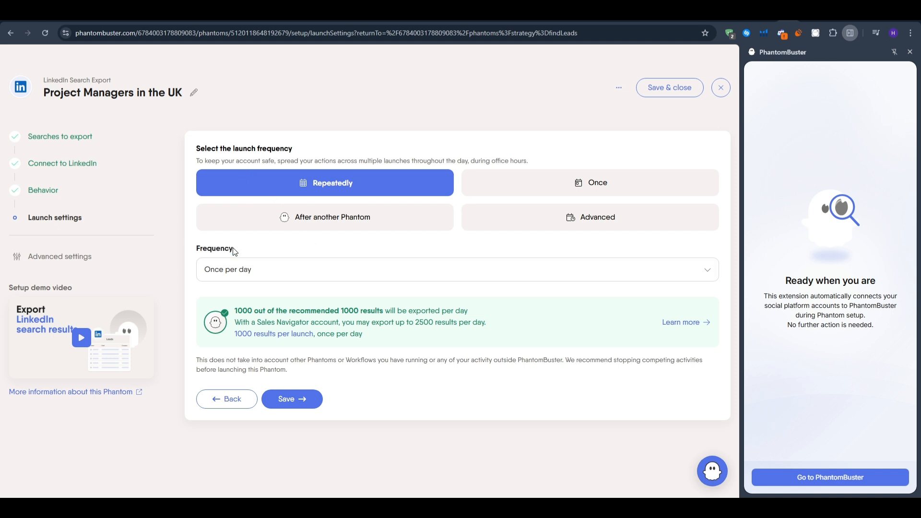
click(64, 257)
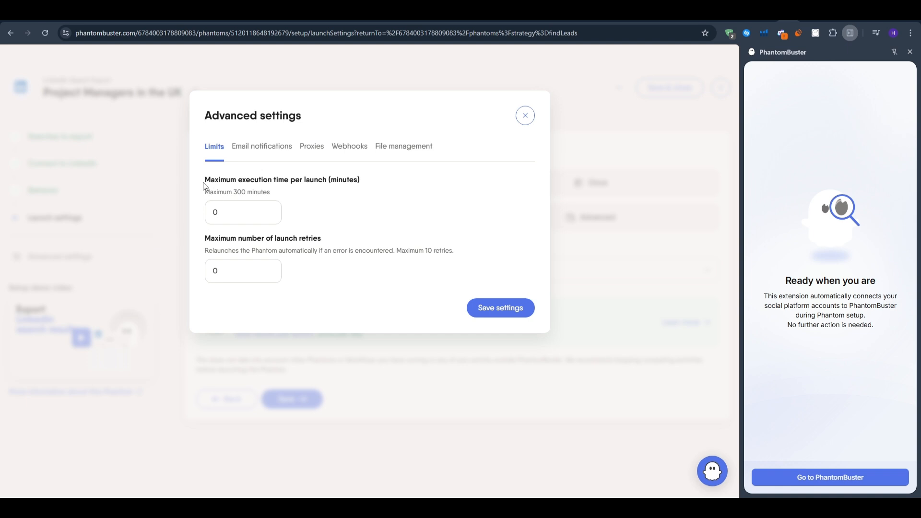
drag(204, 181, 355, 179)
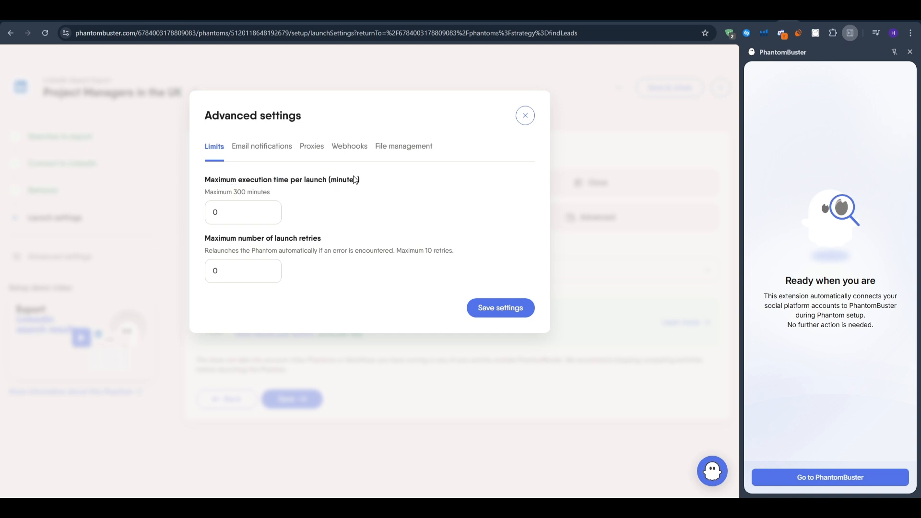
click(527, 116)
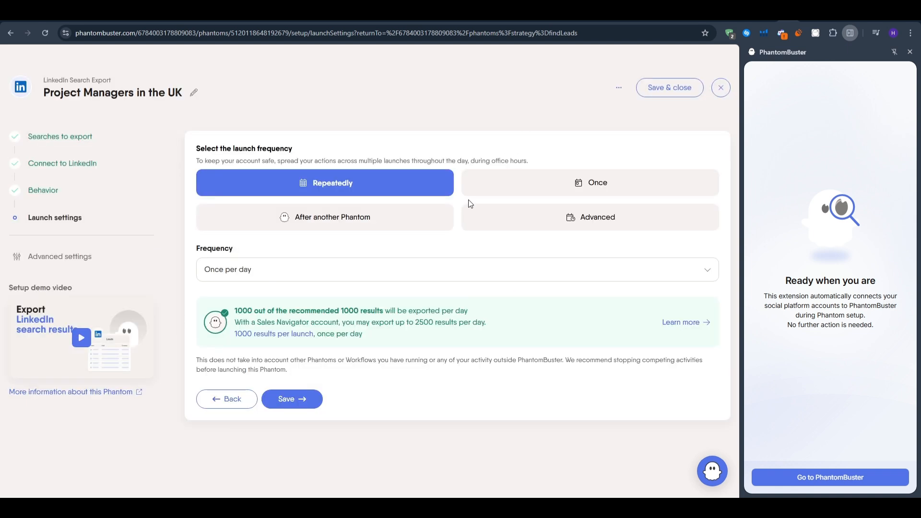
Step: Save and close the setup, and open the Project Managers in the UK Phantom from the dashboard
click(668, 91)
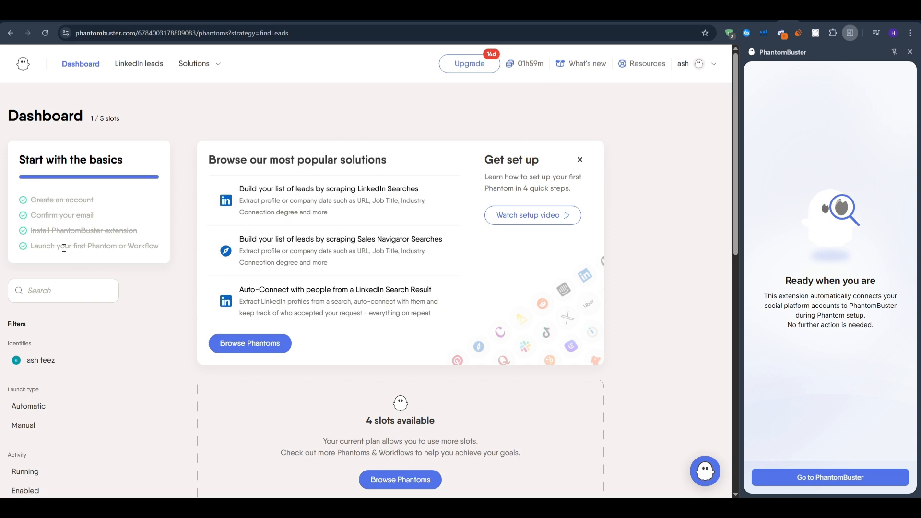
scroll(132, 305, down, 4)
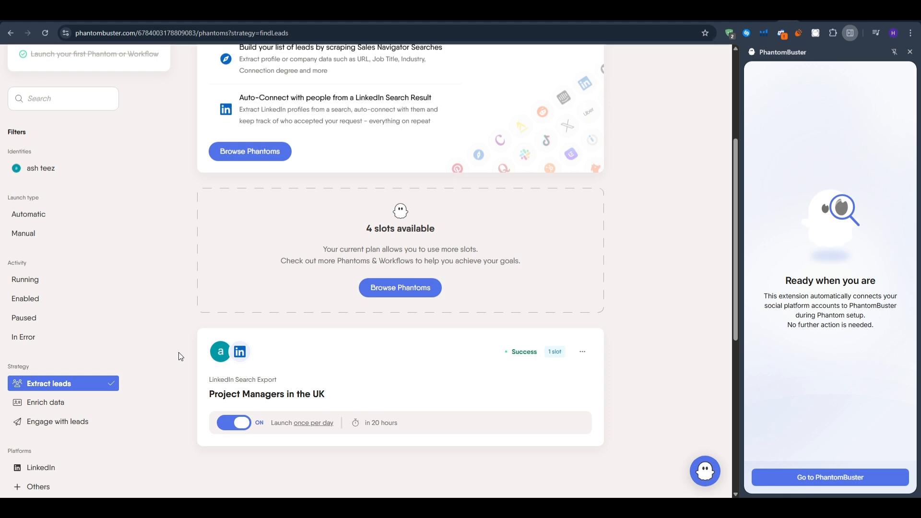
click(234, 392)
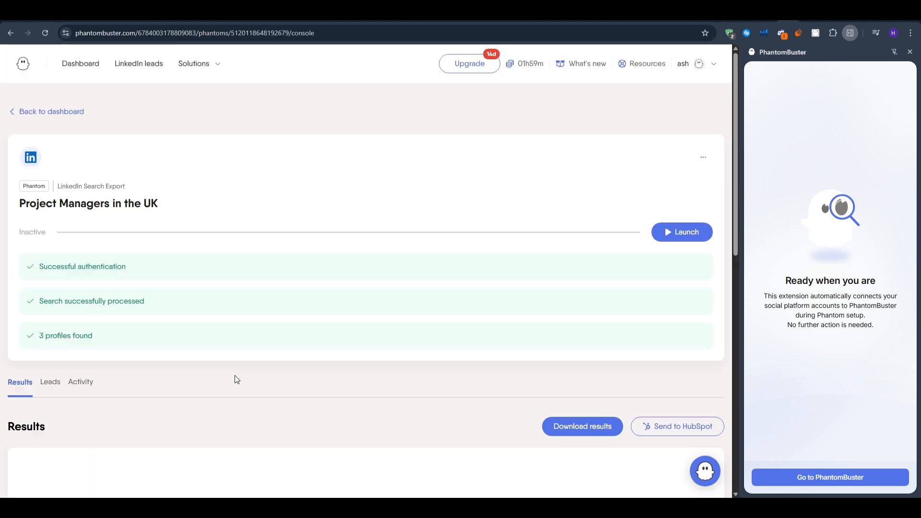
Step: Look over the Phantom's results page and open its extracted leads in LinkedIn leads
scroll(237, 379, down, 4)
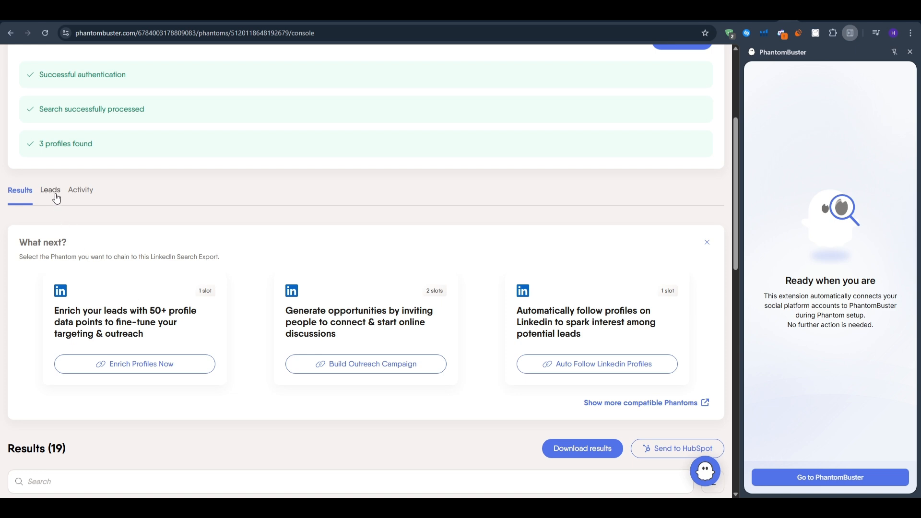
click(56, 198)
click(316, 325)
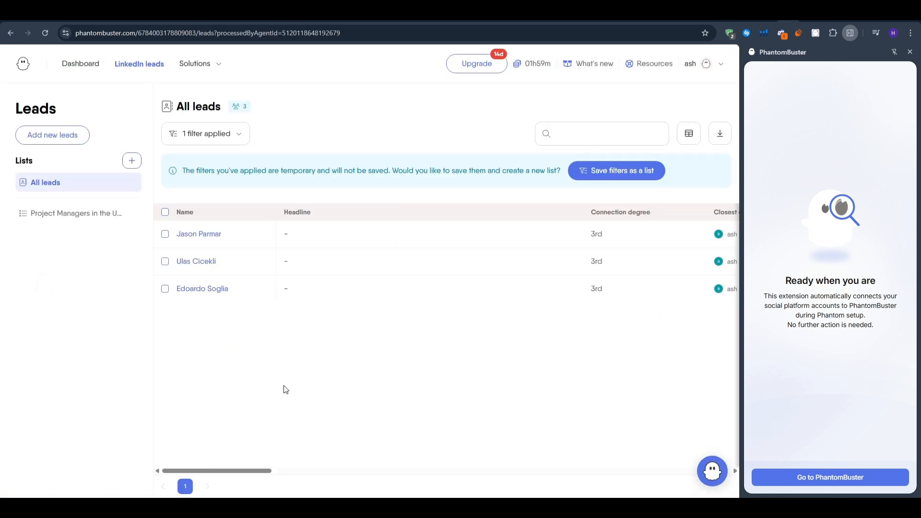
Step: Start downloading the leads, read the export limits for the free plan, and cancel the download
click(720, 135)
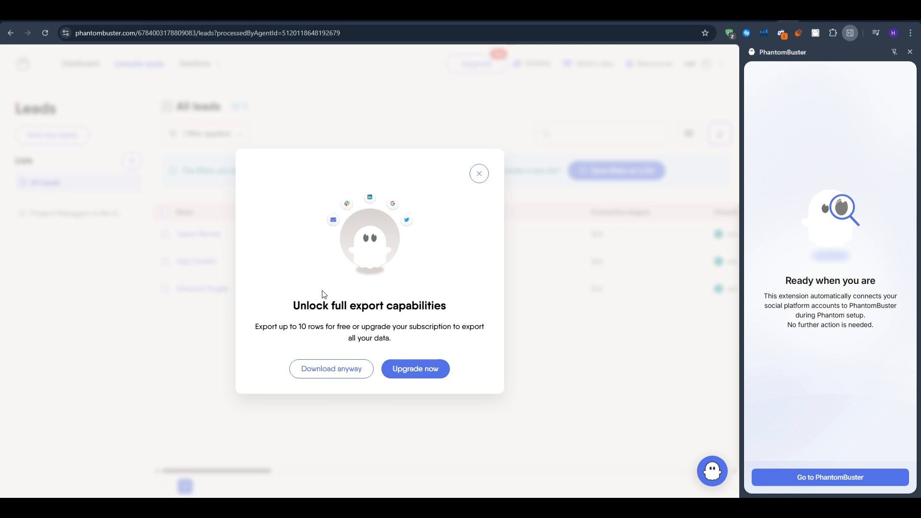
drag(282, 303, 457, 304)
click(478, 303)
drag(405, 341, 263, 313)
click(288, 324)
click(476, 175)
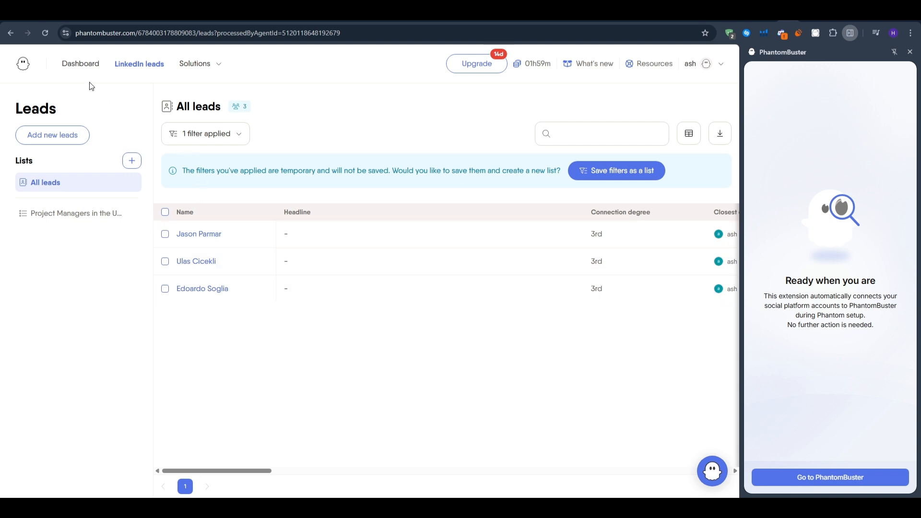
Step: Filter the dashboard by the Extract leads strategy and open the setup of the Project Managers in the UK Phantom
click(32, 66)
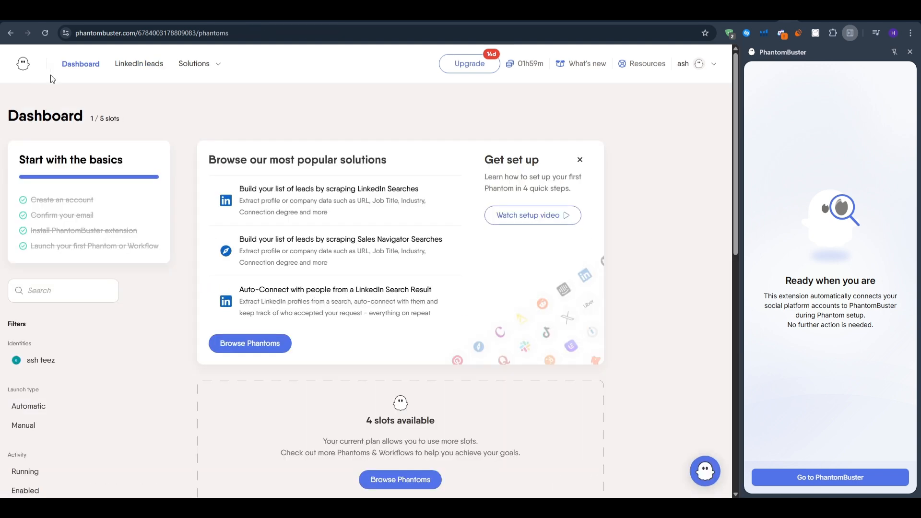
scroll(87, 277, down, 3)
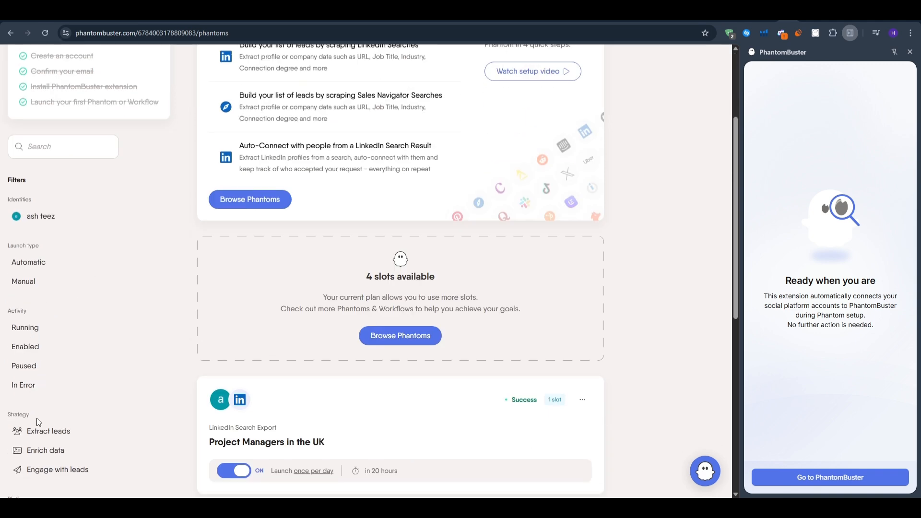
click(41, 432)
scroll(557, 383, down, 1)
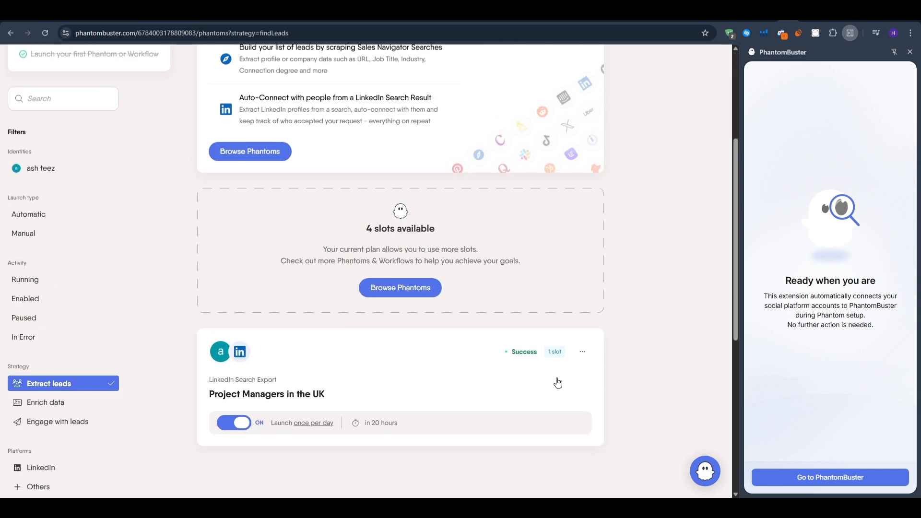
click(581, 355)
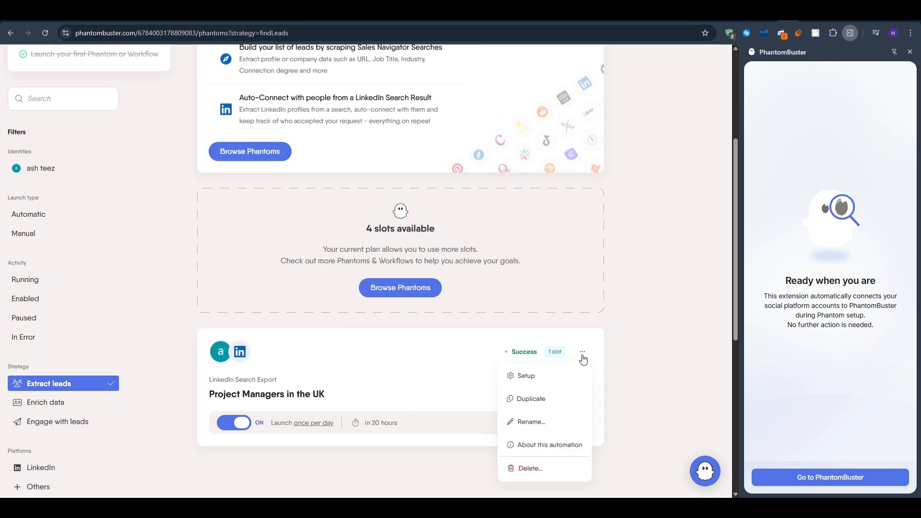
click(559, 373)
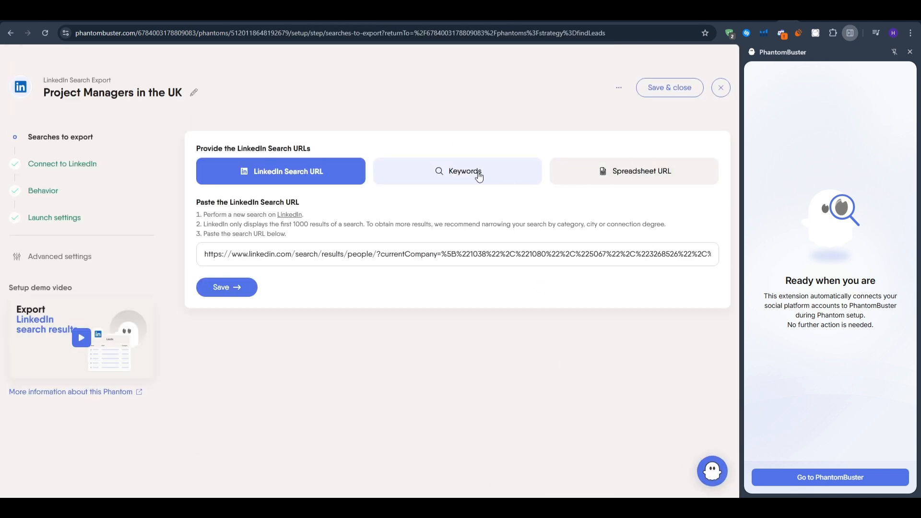
Step: Review the Phantom's behavior settings and the Advanced launch schedule options, and go back without saving the schedule
click(40, 194)
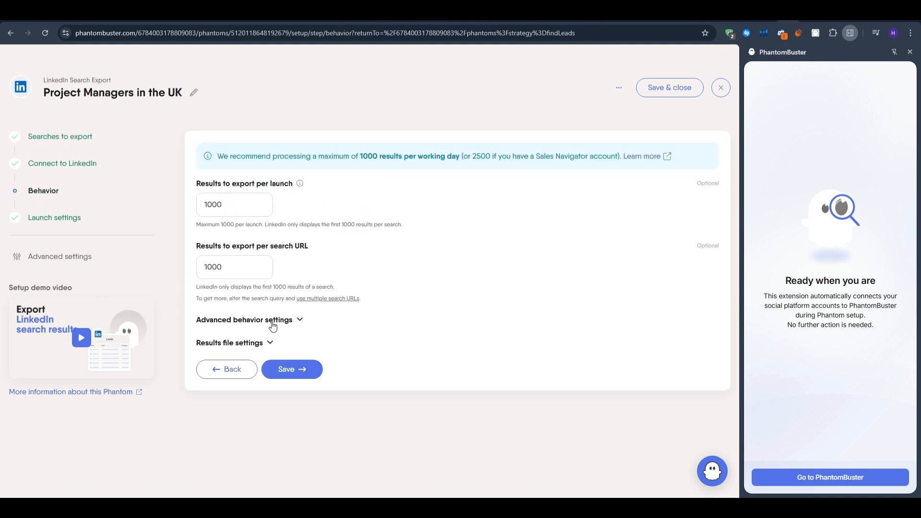
click(75, 220)
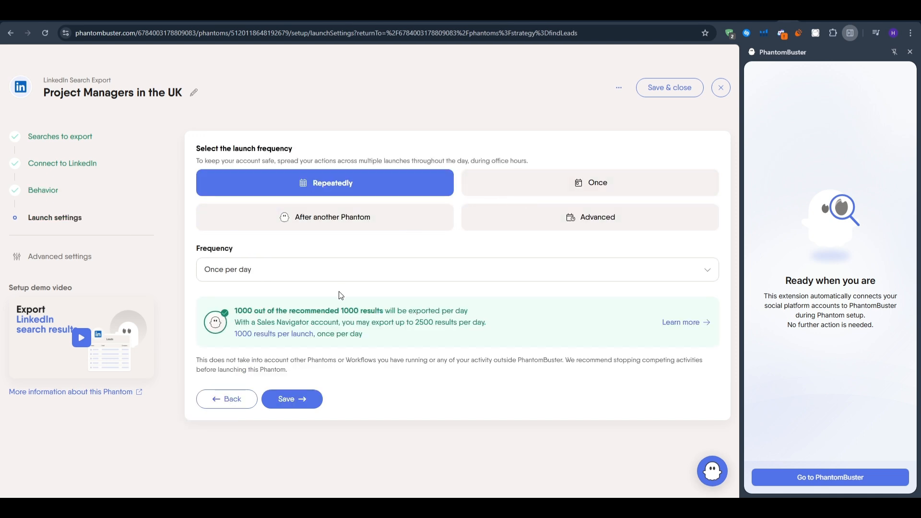
click(555, 226)
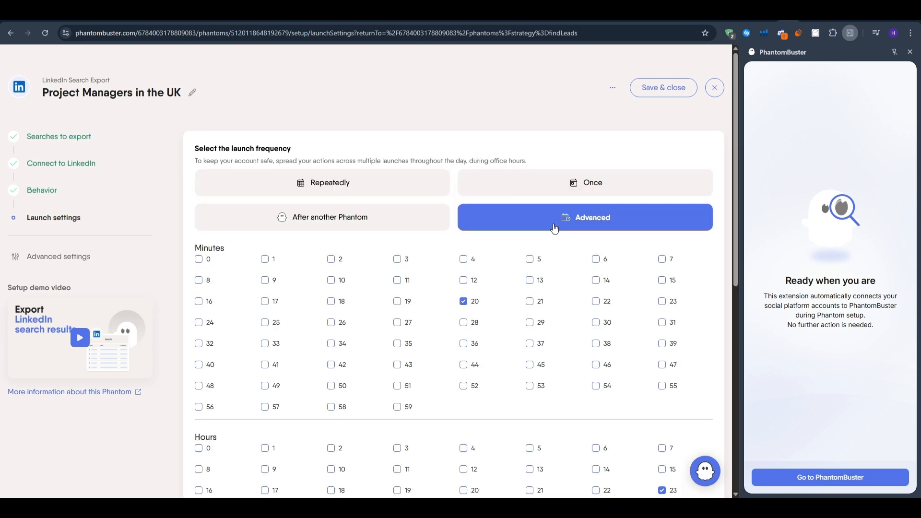
scroll(351, 227, down, 1)
scroll(352, 227, down, 5)
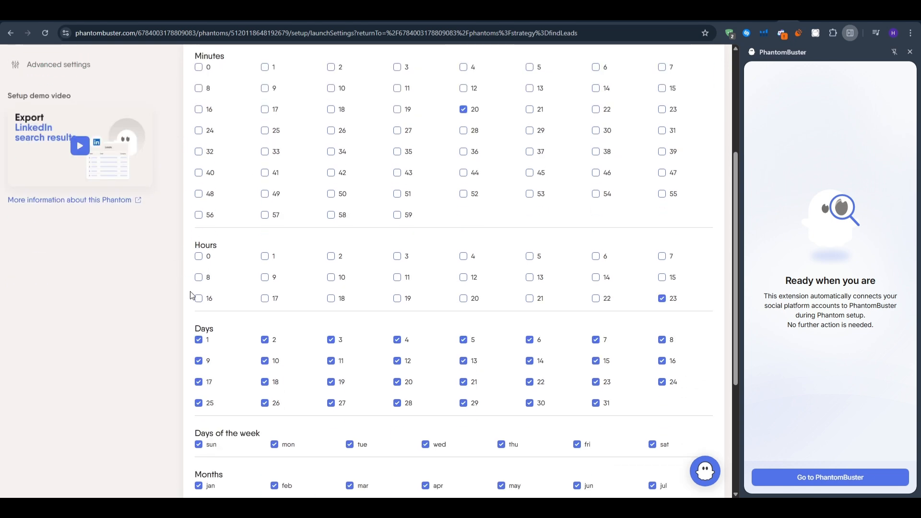
scroll(286, 307, down, 2)
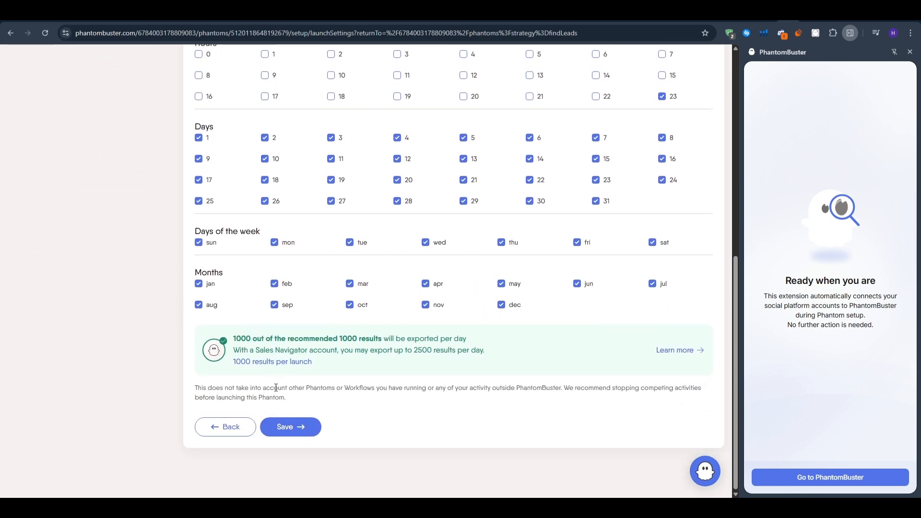
click(226, 428)
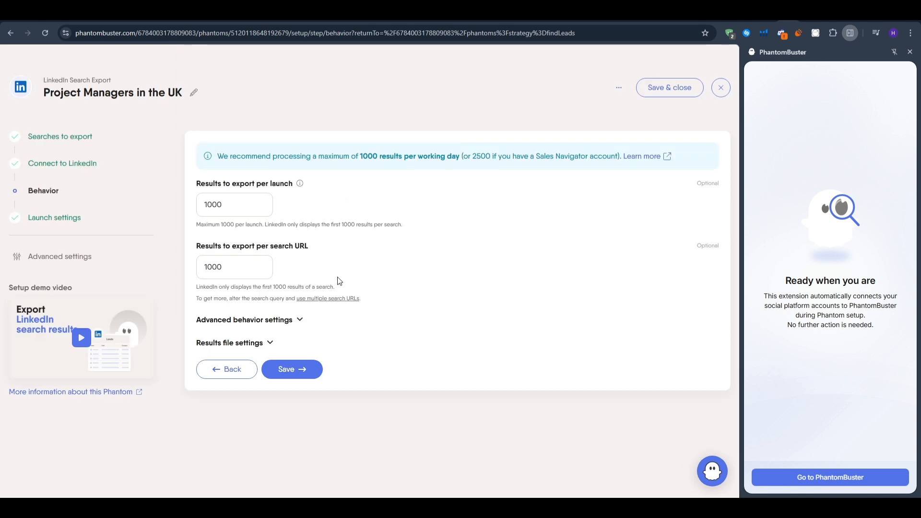
Step: Set the maximum number of launch retries to 2 in the Phantom's advanced settings and save them
click(63, 266)
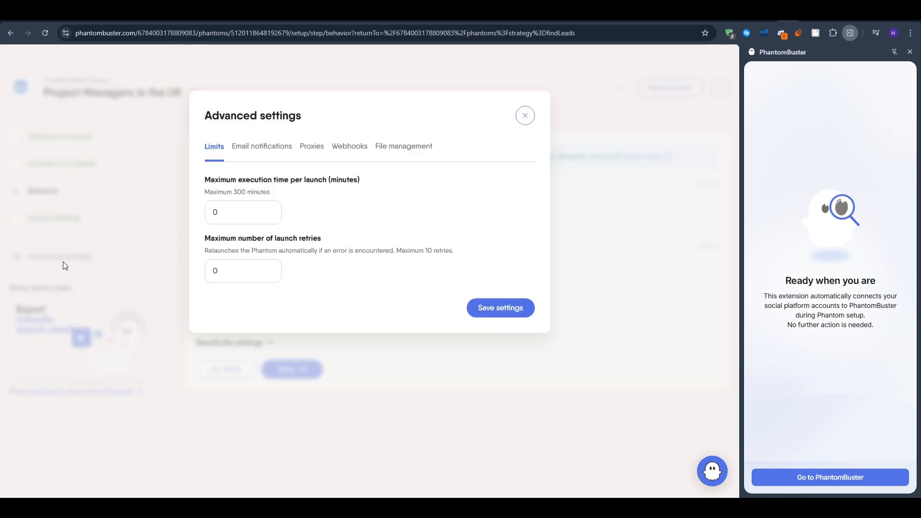
drag(220, 239, 205, 269)
click(242, 268)
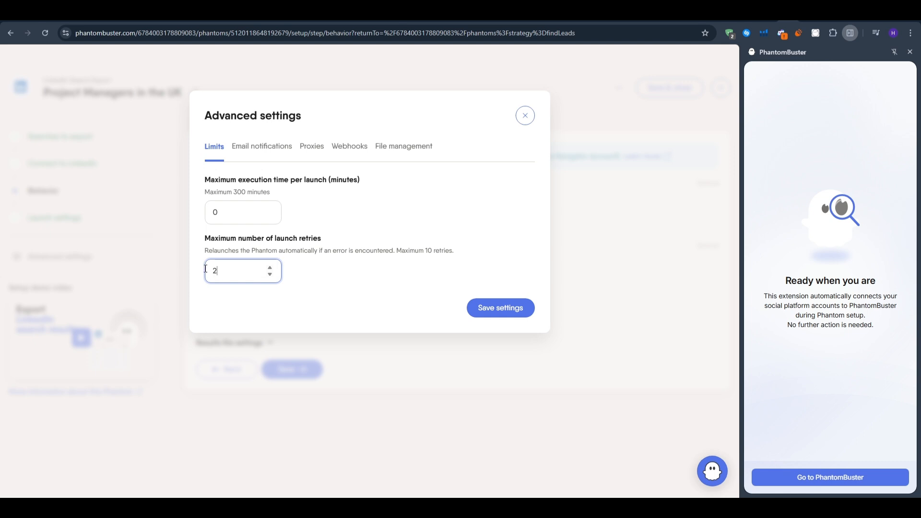
click(479, 307)
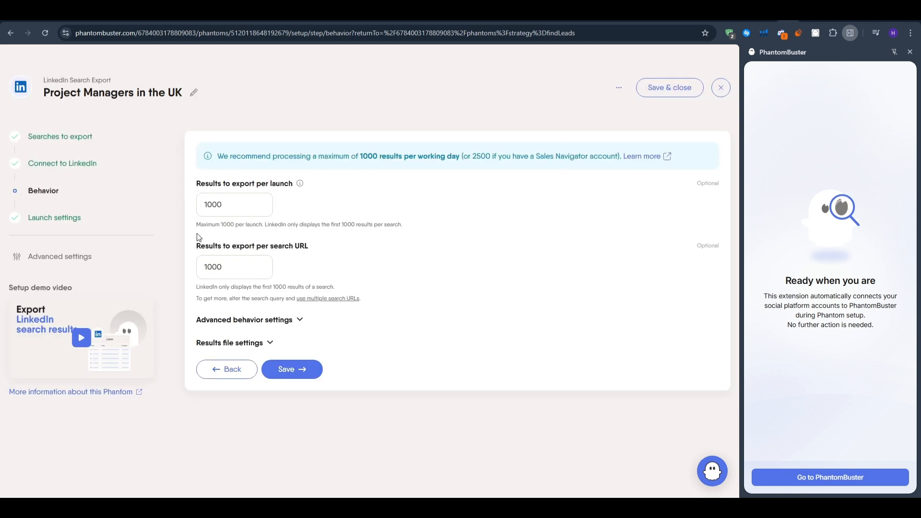
Step: Review the email notification options in the Phantom's advanced settings, and close them without making changes
click(55, 261)
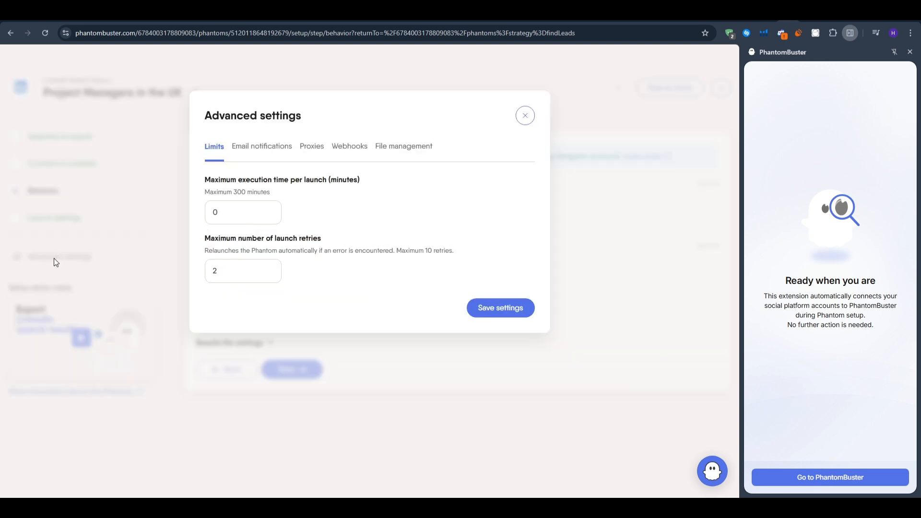
click(280, 150)
drag(202, 197, 314, 200)
click(379, 198)
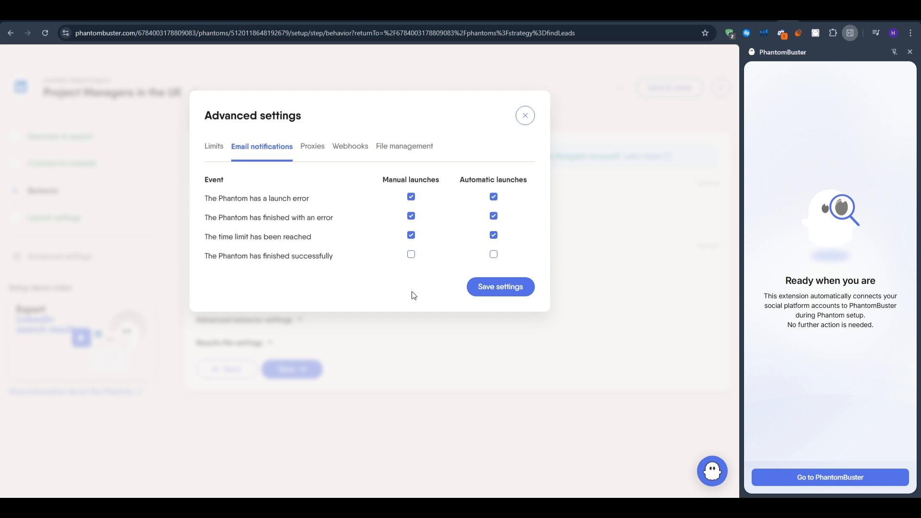
click(524, 117)
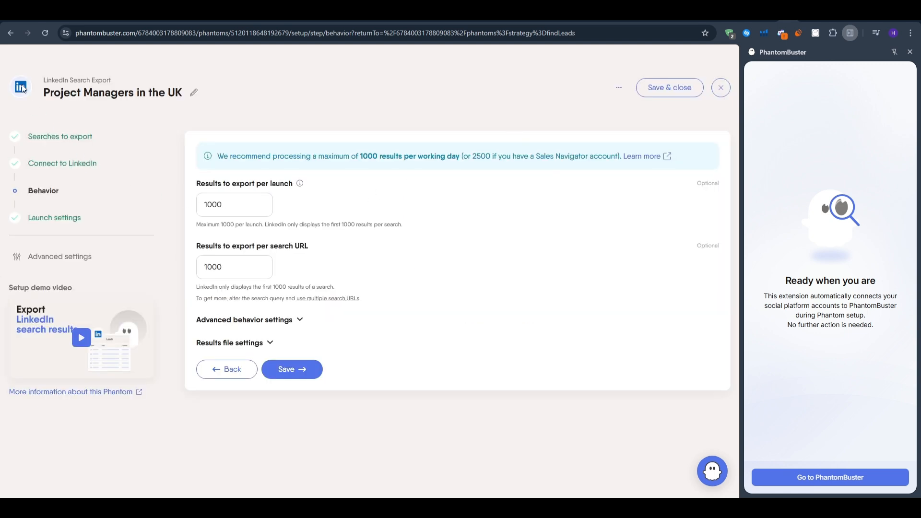
Step: Save and close the setup, and switch the Phantom's scheduled launch off and on again from the dashboard
click(668, 87)
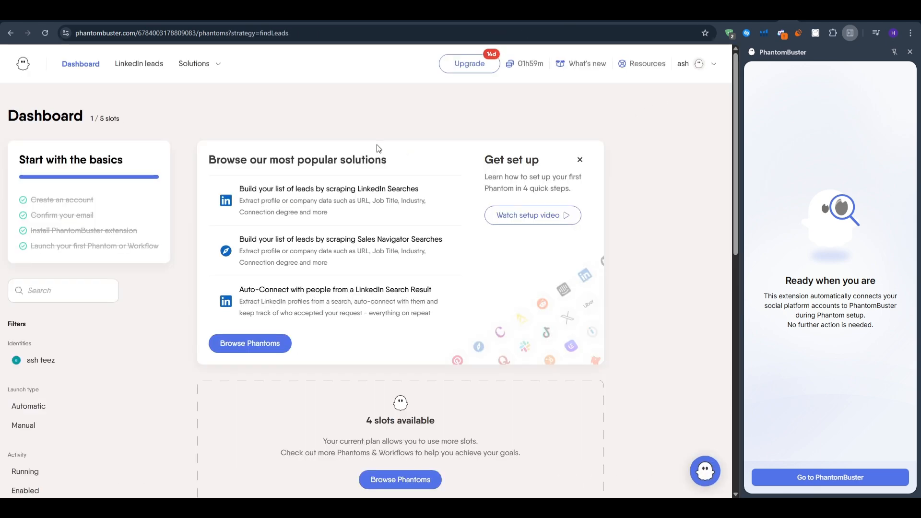
scroll(377, 145, down, 5)
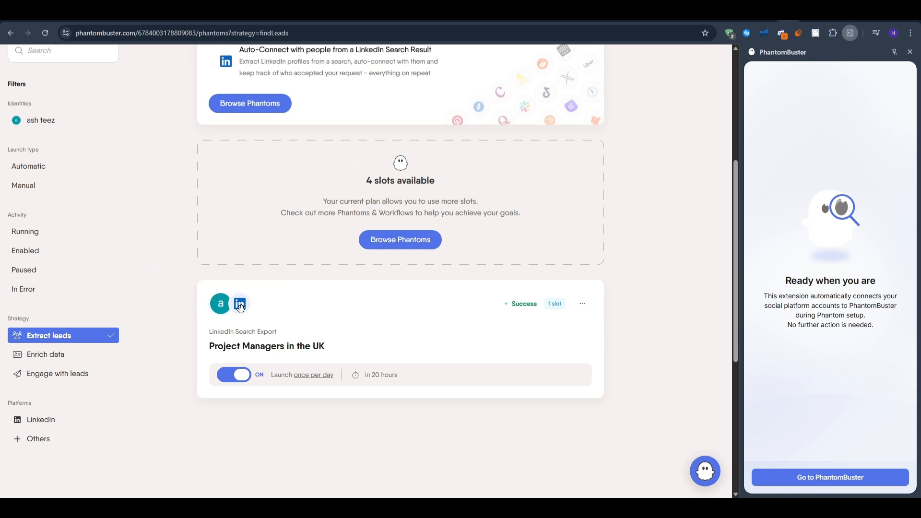
click(235, 375)
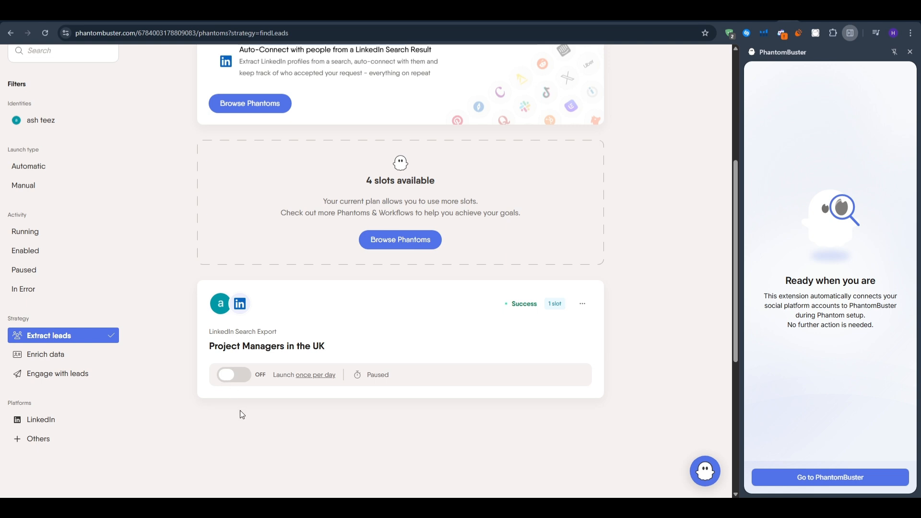
click(233, 376)
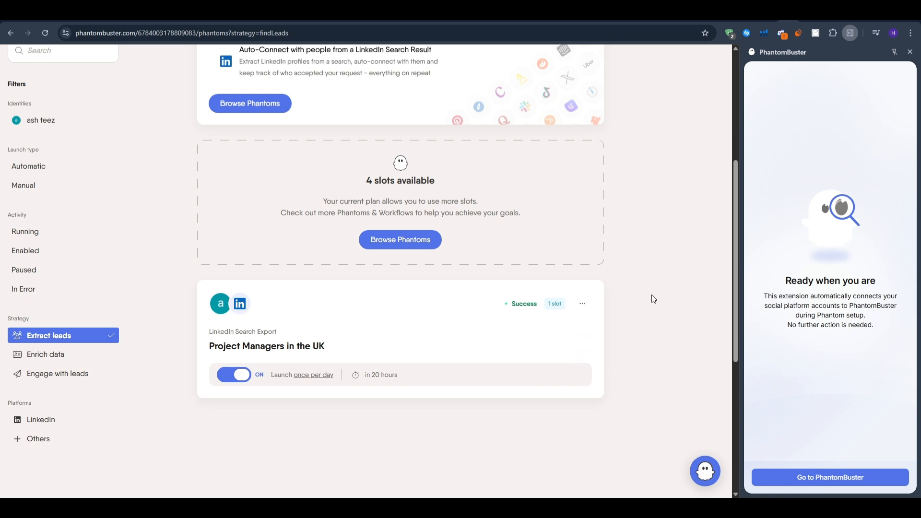
Step: Open the Project Managers in the UK Phantom, show its leads in LinkedIn leads, and look across the table's columns
click(582, 305)
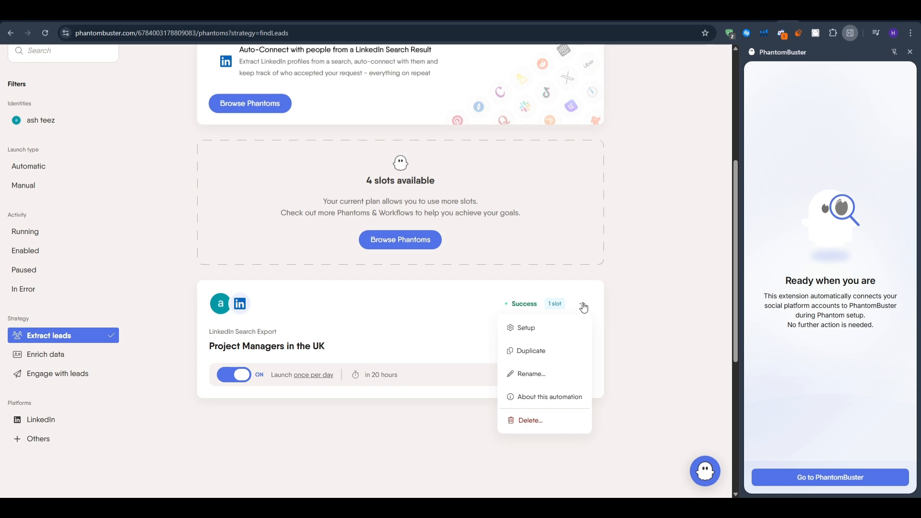
click(372, 339)
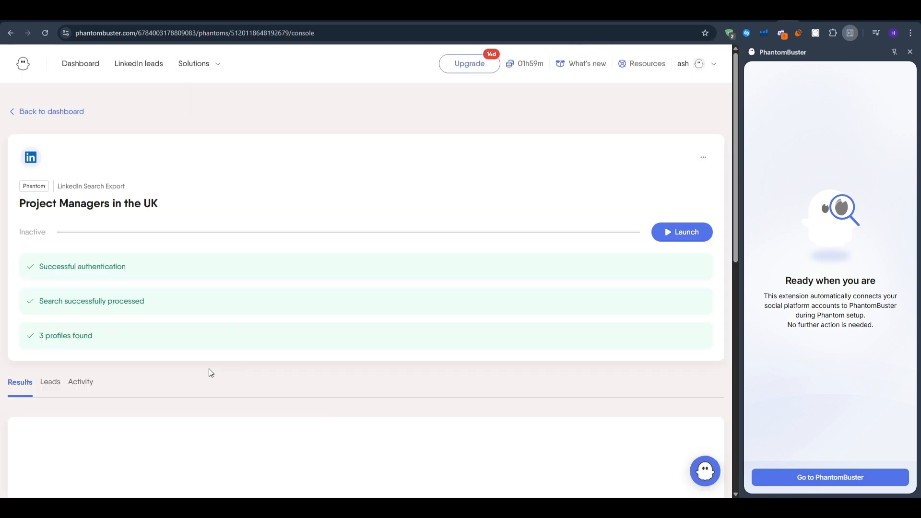
click(51, 387)
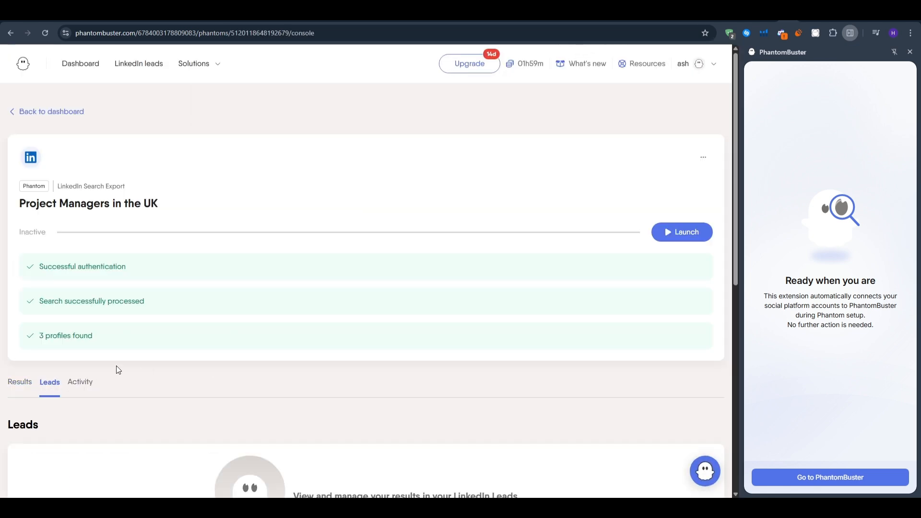
scroll(354, 315, down, 5)
click(329, 279)
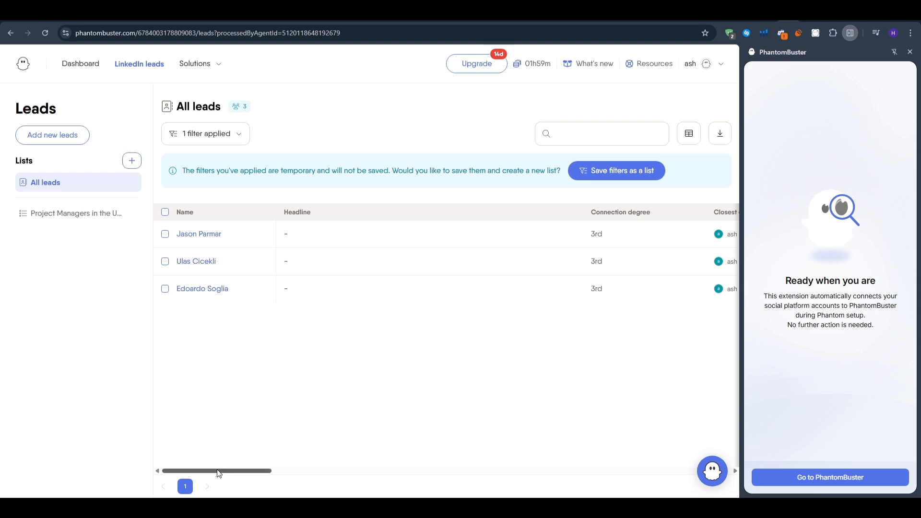
drag(219, 474, 245, 470)
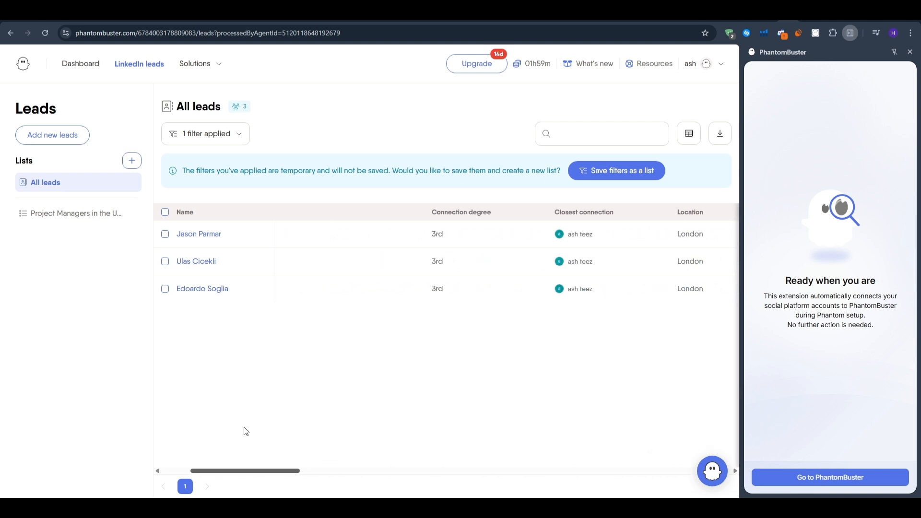
drag(246, 431, 168, 373)
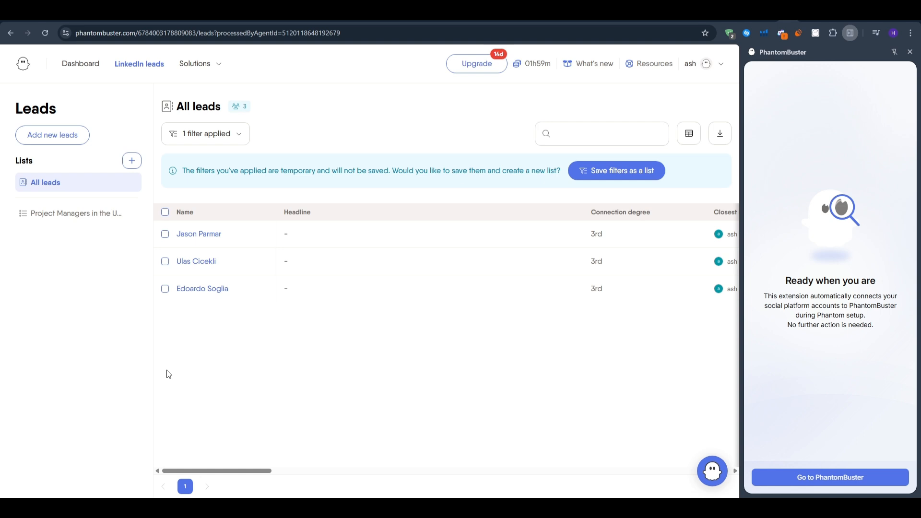
Step: Open the third lead's record, read through its profile, company and contact information, and close it
click(199, 290)
scroll(630, 301, down, 2)
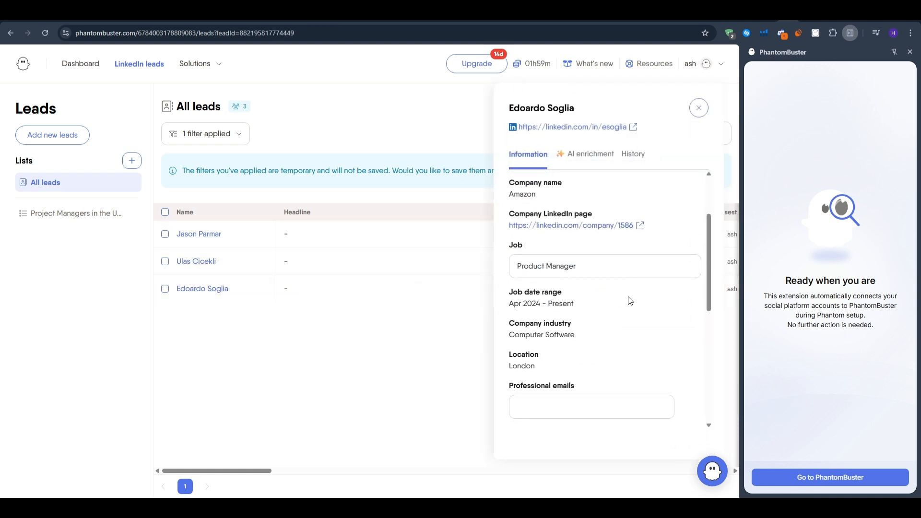
scroll(602, 319, down, 2)
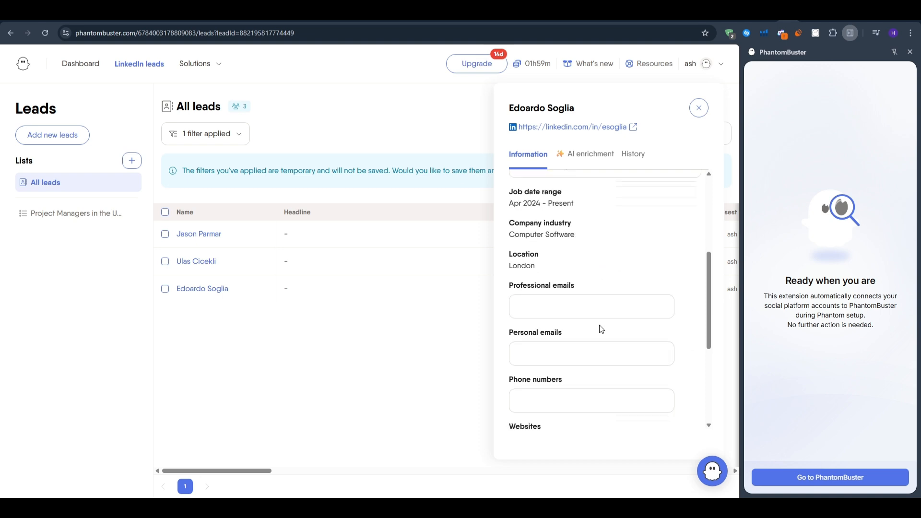
scroll(601, 329, down, 3)
scroll(599, 329, up, 8)
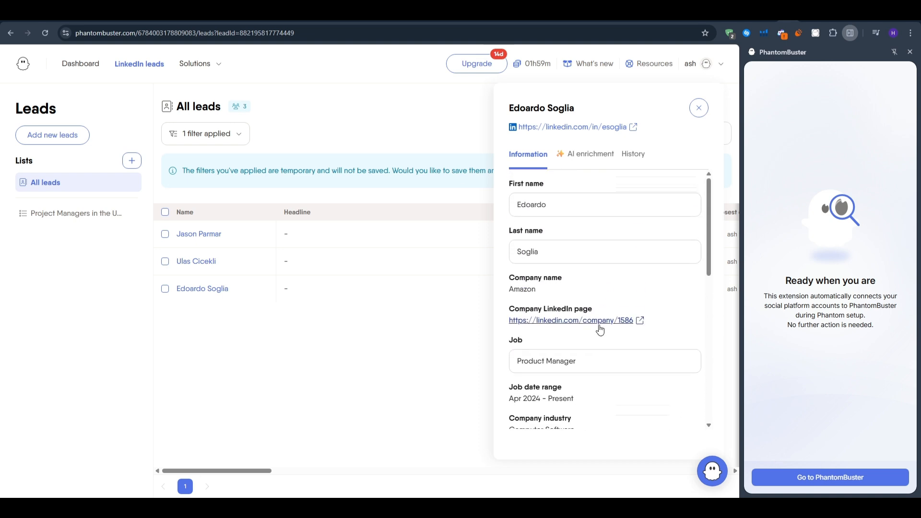
click(699, 107)
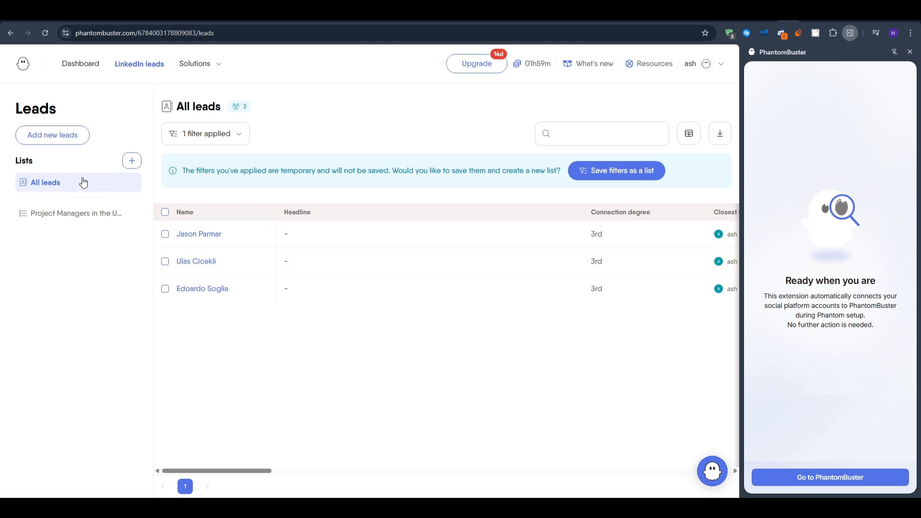
Step: Check the download options for the leads and dismiss the export offer without downloading
click(719, 137)
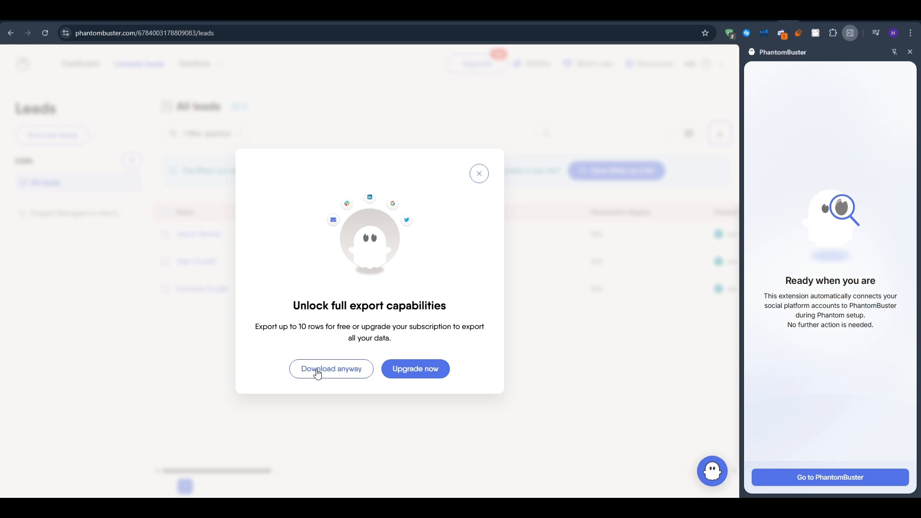
click(479, 174)
Step: Start adding new leads with the Extract a Search Phantom, keep the detected LinkedIn account, and name the search Project Managers
click(26, 134)
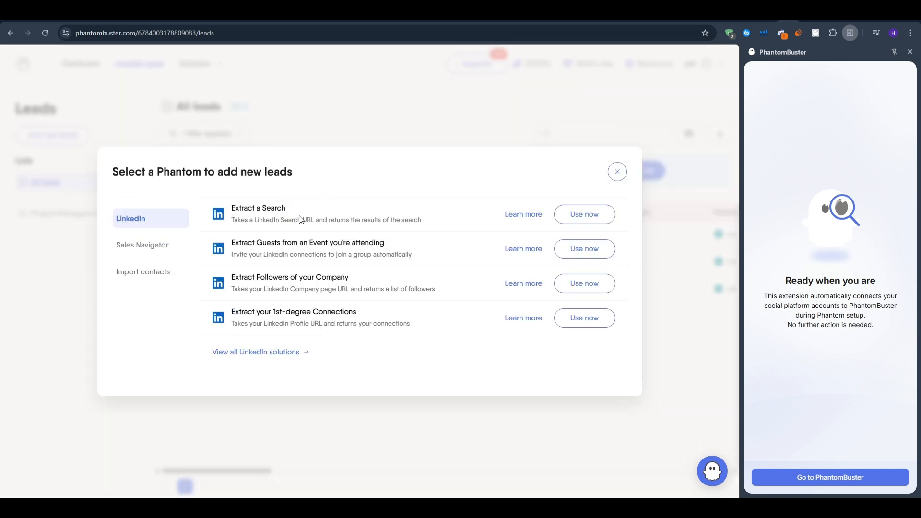
click(598, 214)
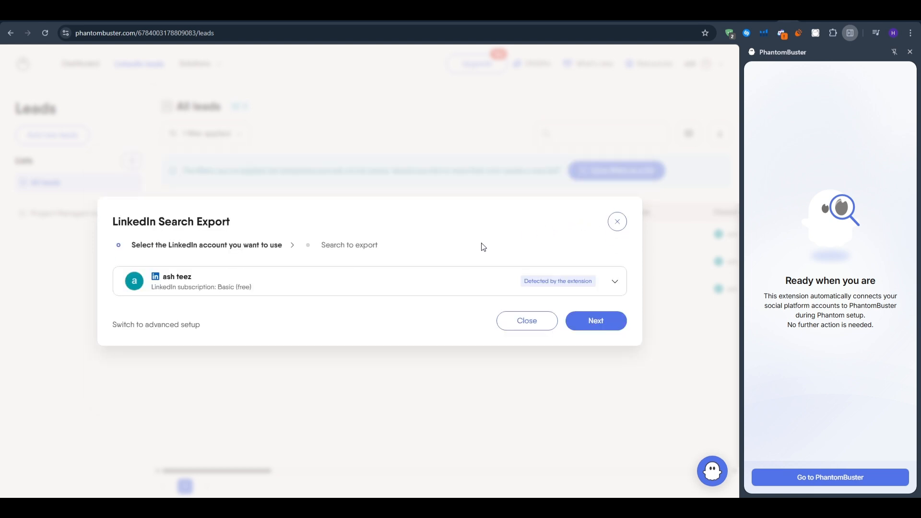
click(594, 322)
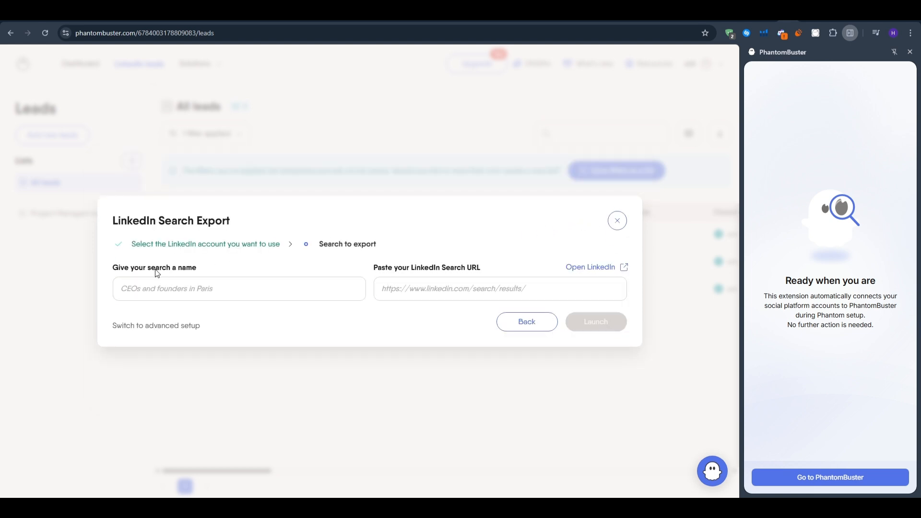
click(187, 284)
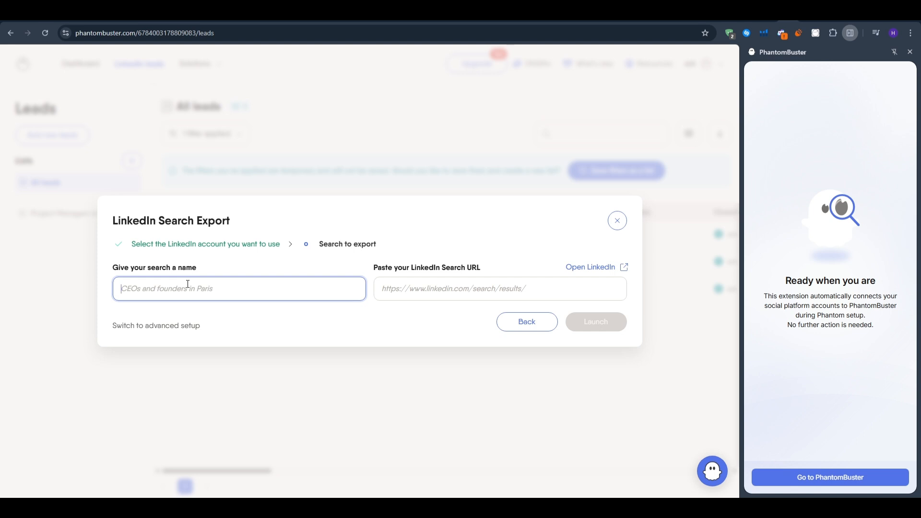
text(Project Managers)
click(462, 288)
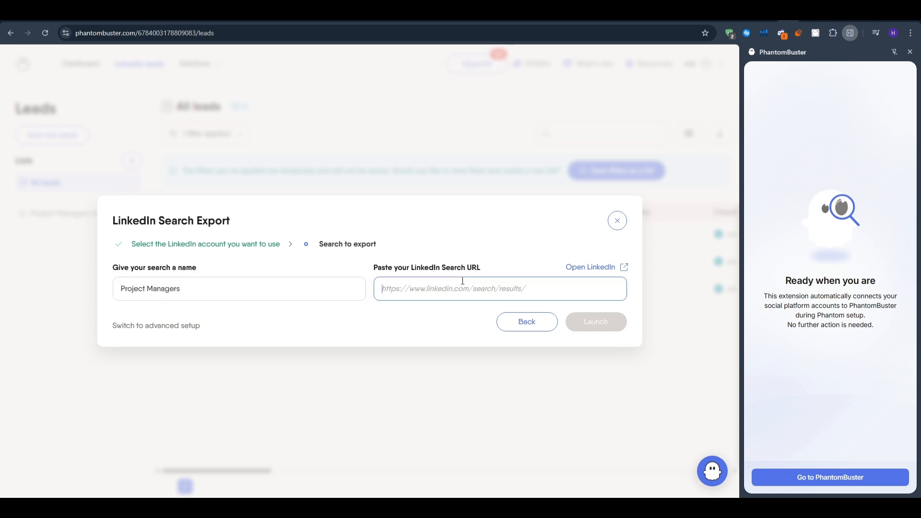
Step: Switch to the LinkedIn people search, change its query to Project Managers in the UK, run it, and copy the results page's URL
click(805, 13)
click(212, 56)
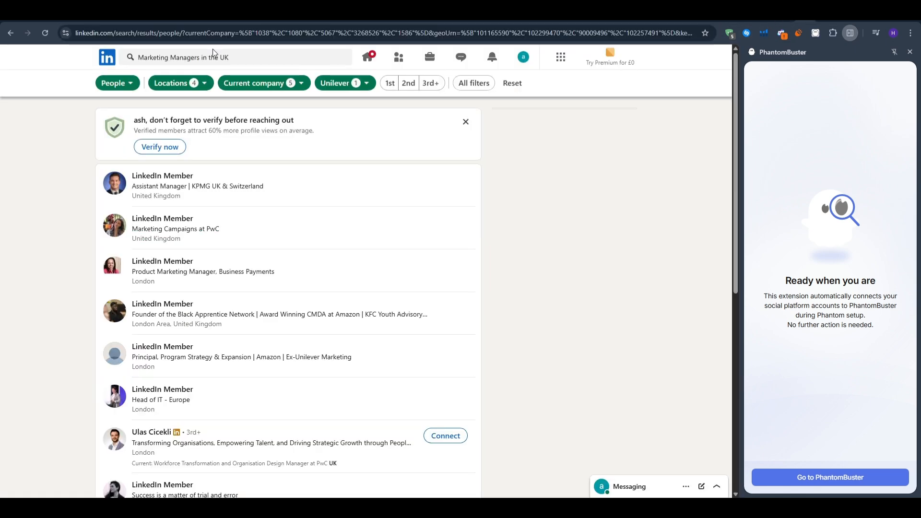
double_click(154, 57)
text(Project)
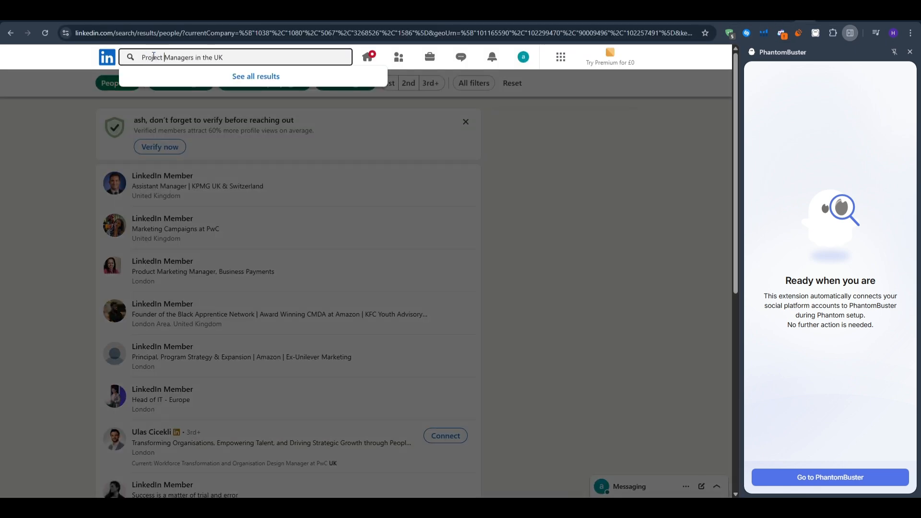
key(Return)
click(176, 35)
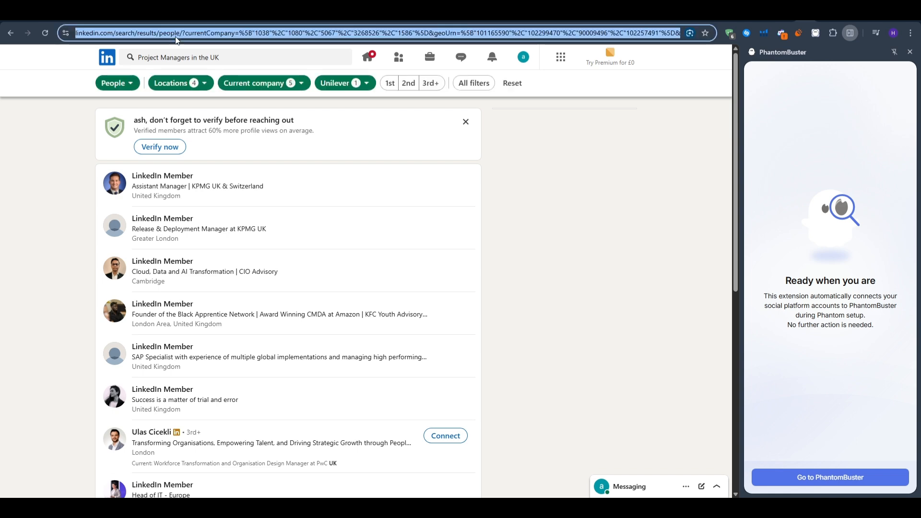
Step: Return to the LinkedIn Search Export setup in PhantomBuster, paste the copied search URL, and launch the Phantom
click(736, 13)
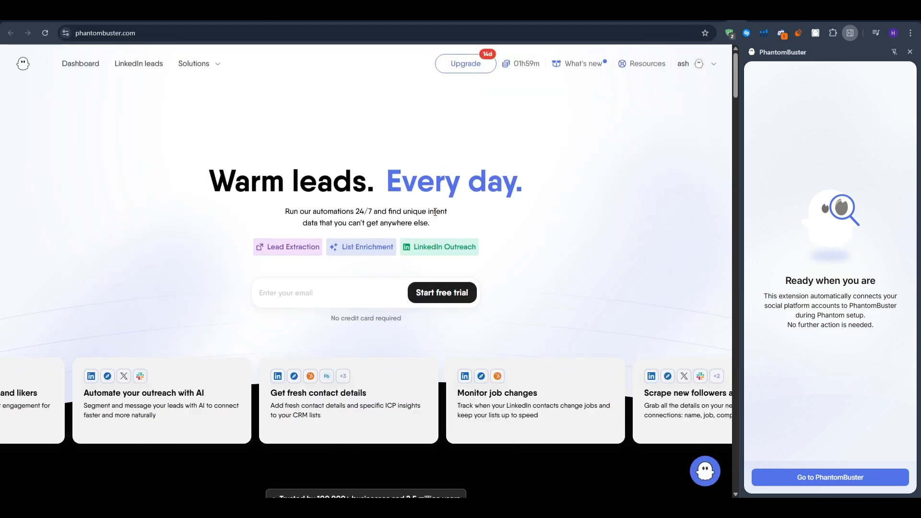
click(718, 13)
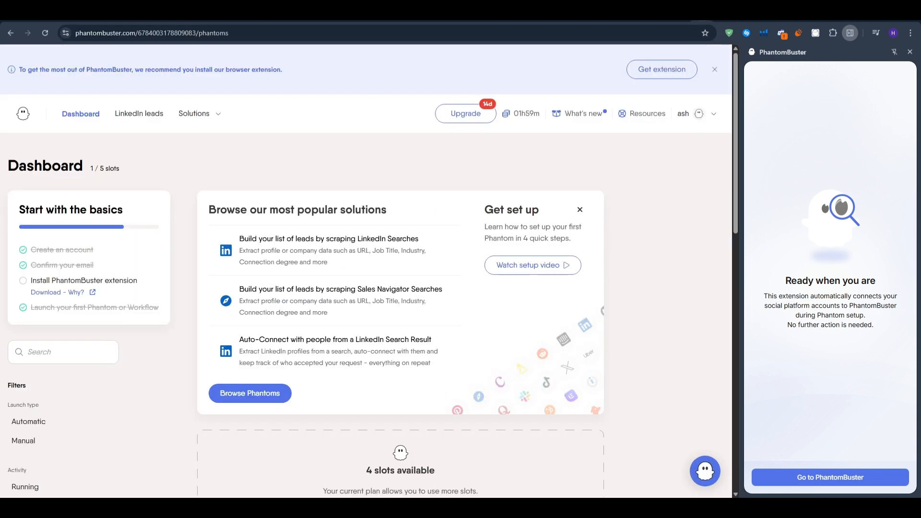
click(683, 13)
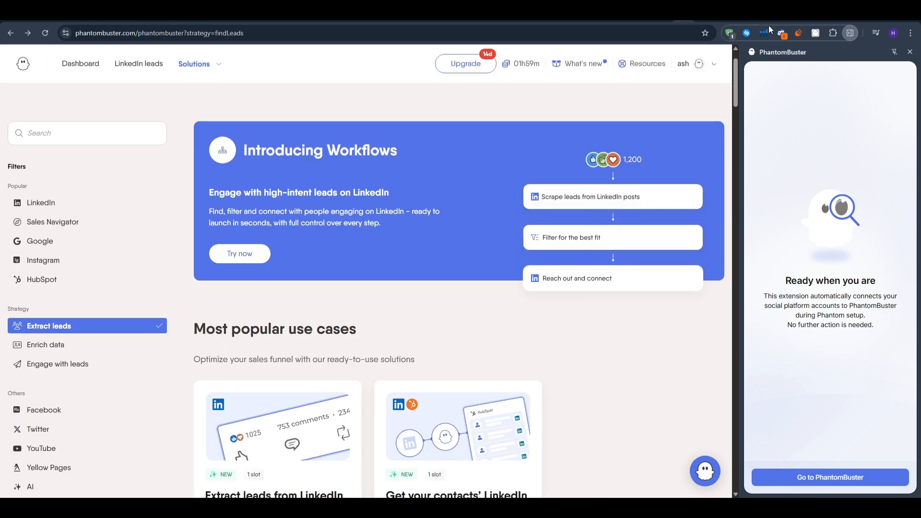
click(787, 14)
click(447, 289)
key(ctrl+v)
click(589, 325)
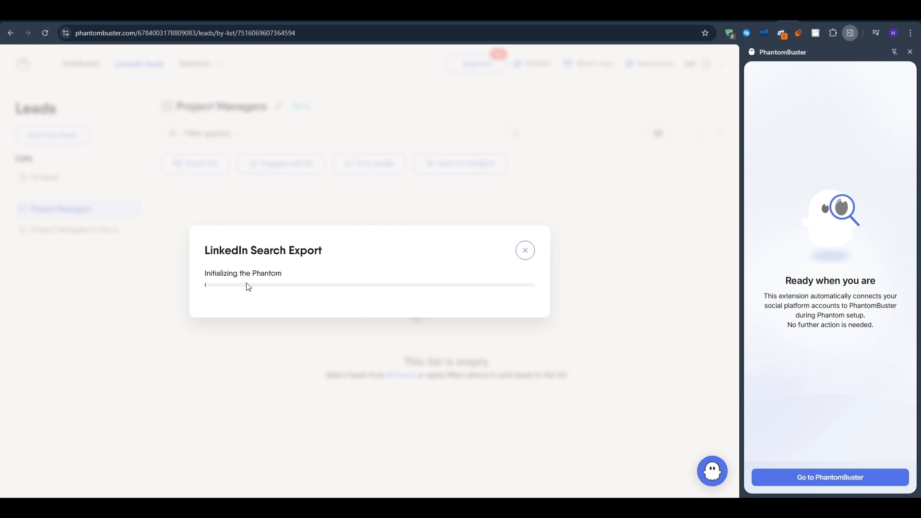
drag(205, 250, 323, 257)
click(319, 257)
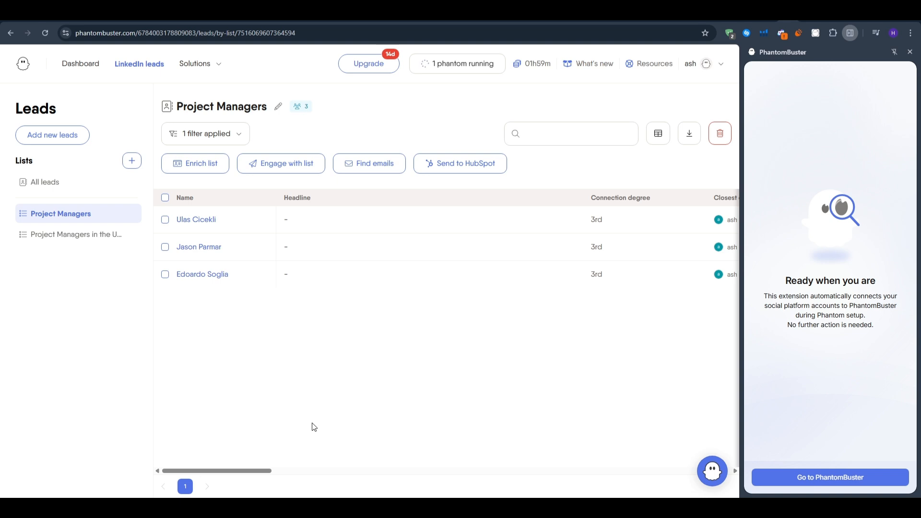
Step: Browse the Phantoms available for enriching the Project Managers list, and close the selection without choosing one
click(211, 162)
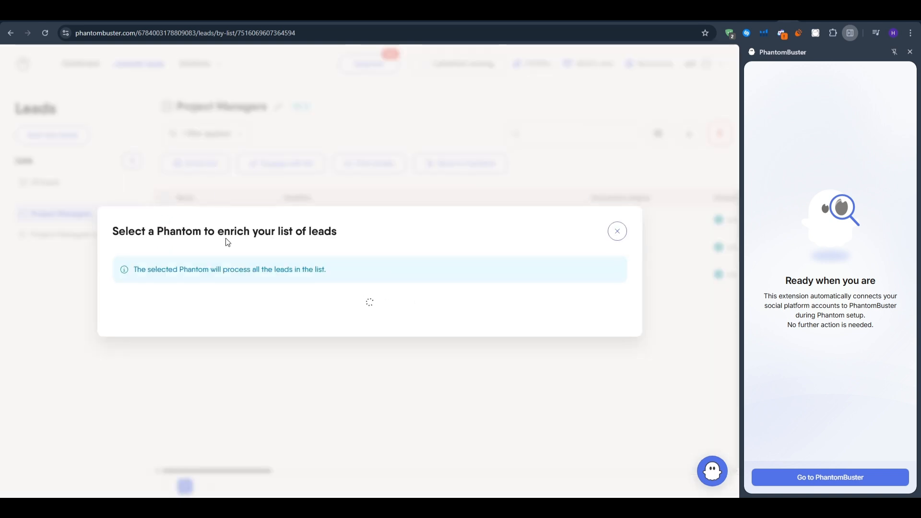
scroll(249, 297, down, 8)
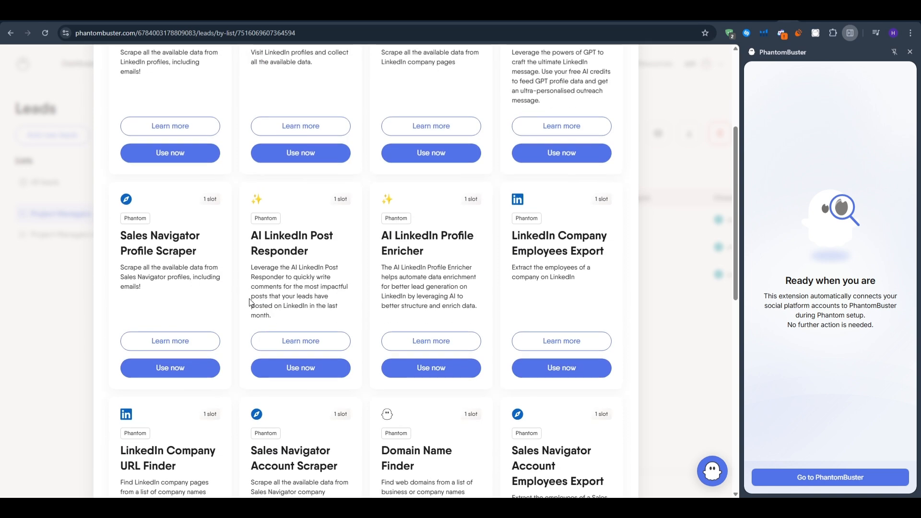
scroll(249, 306, down, 3)
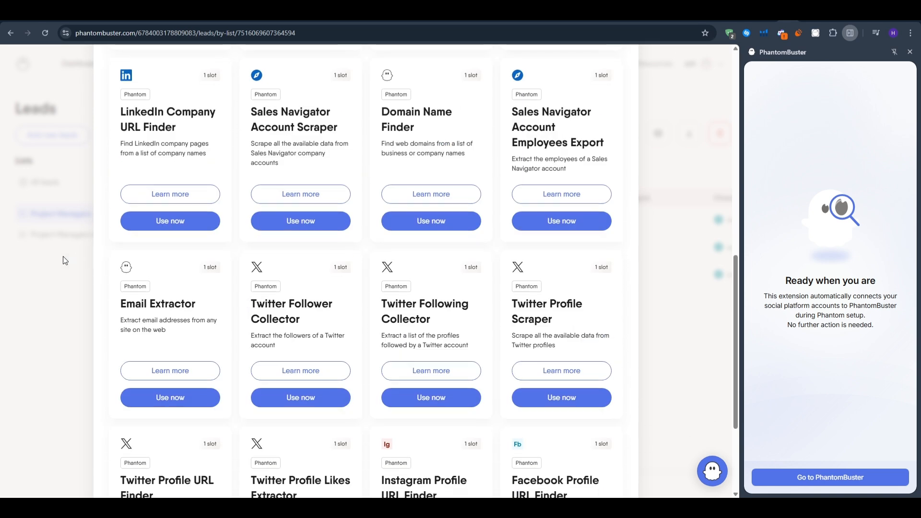
click(57, 259)
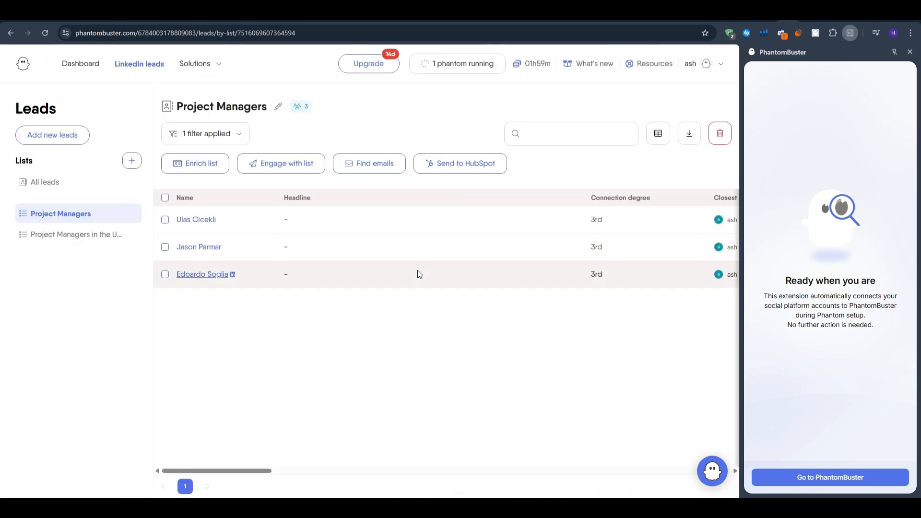
Step: Open the Professional Email Finder for the Project Managers list
click(368, 165)
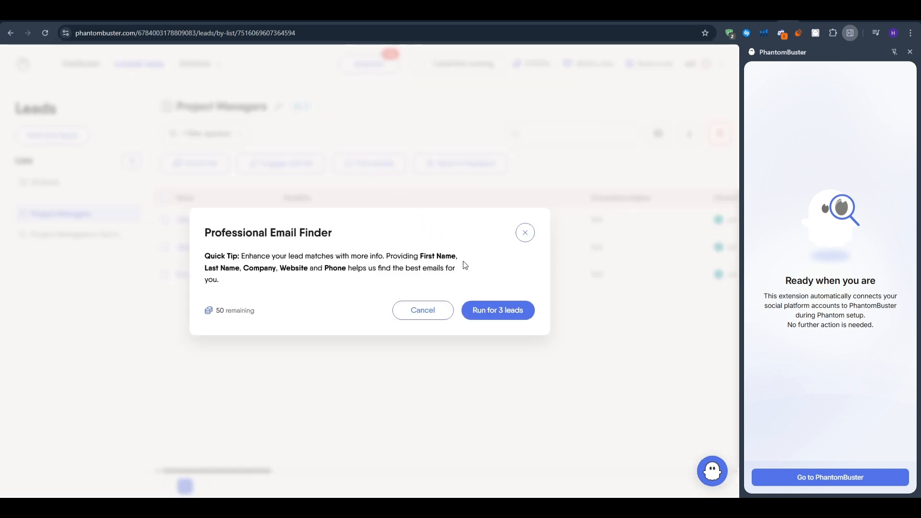